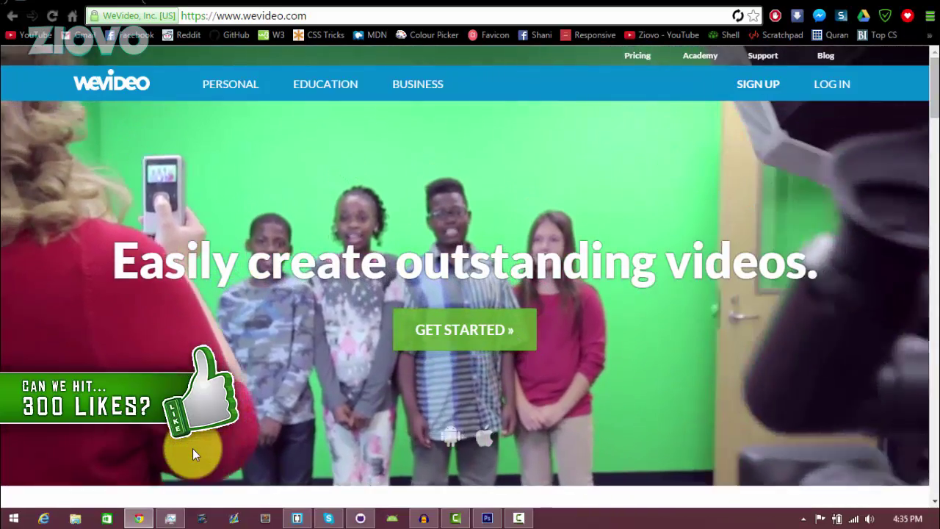
Open WeVideo's sign-up and pricing page and choose the FREE personal plan
click(193, 450)
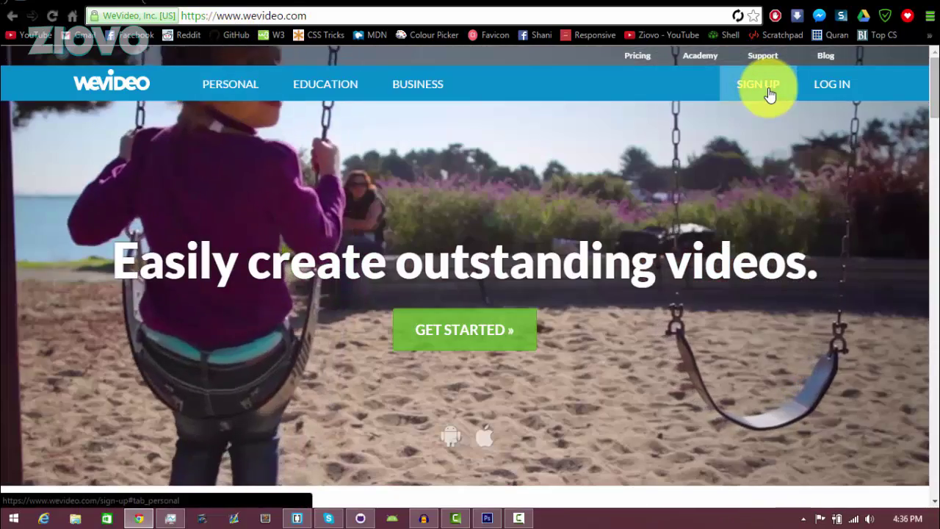
click(769, 95)
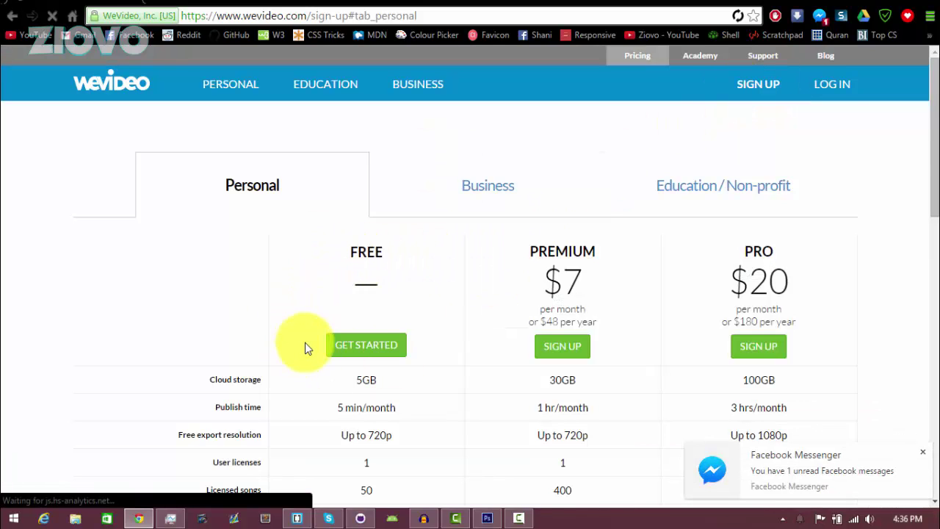
scroll(367, 353, down, 2)
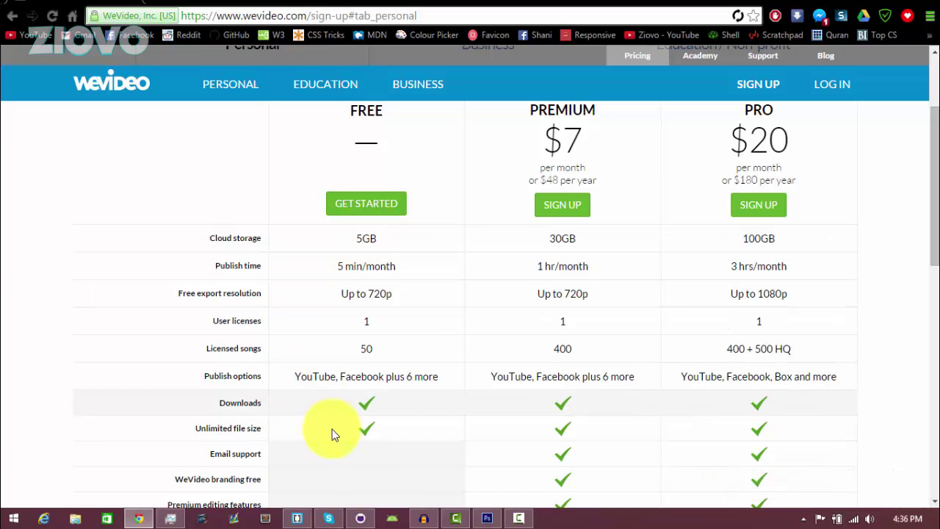
scroll(374, 340, up, 1)
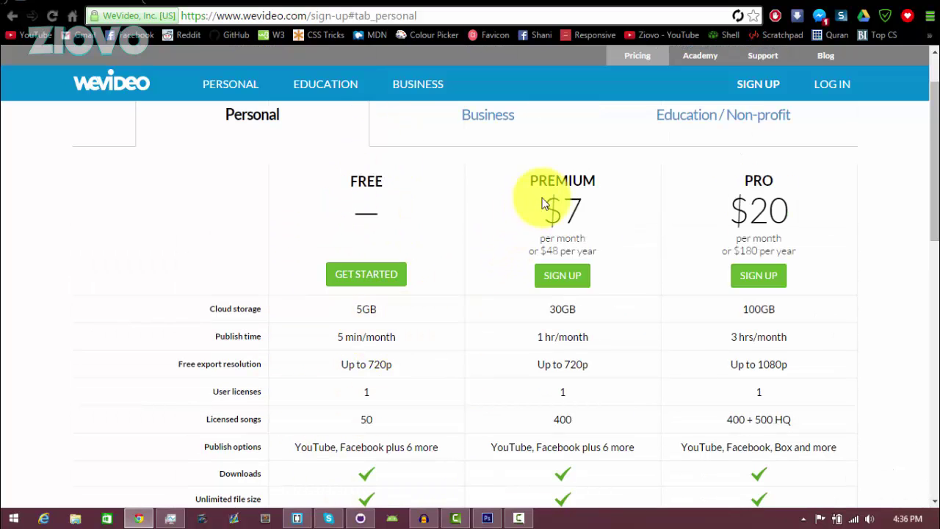
scroll(345, 305, down, 3)
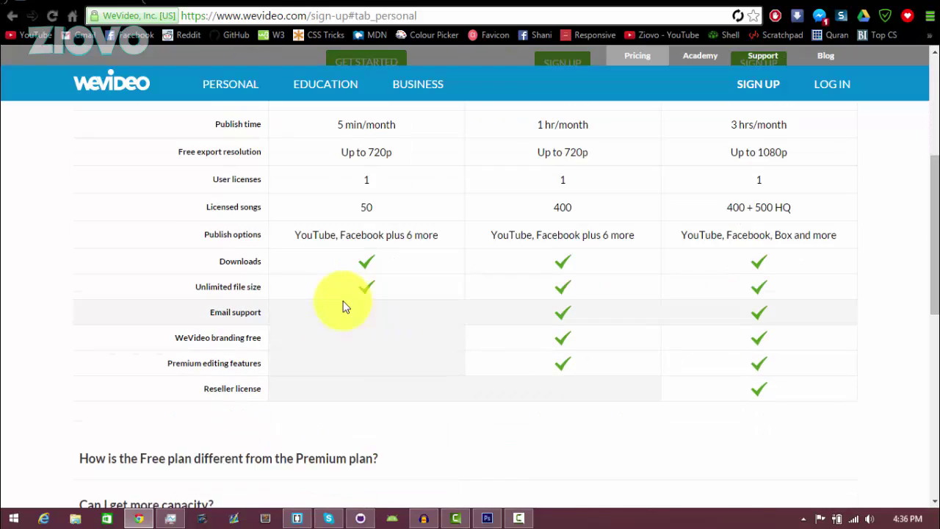
scroll(361, 329, up, 4)
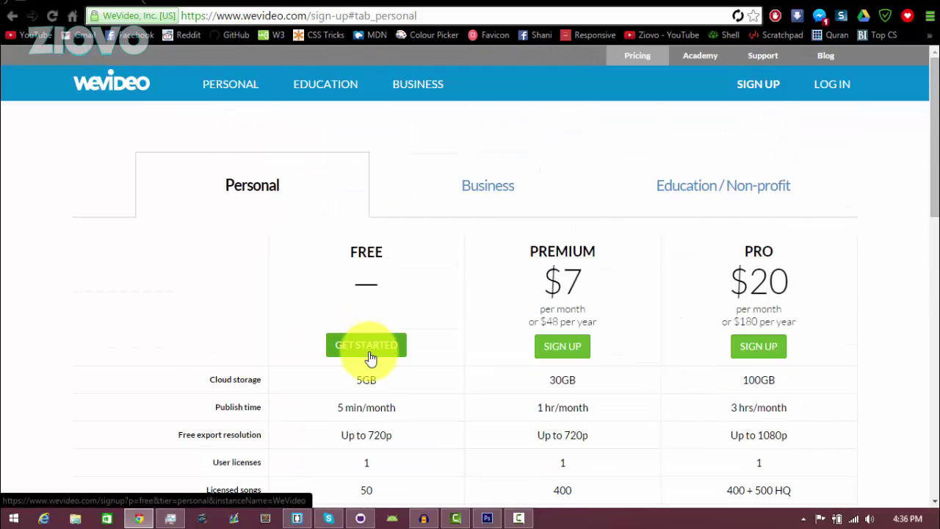
click(367, 346)
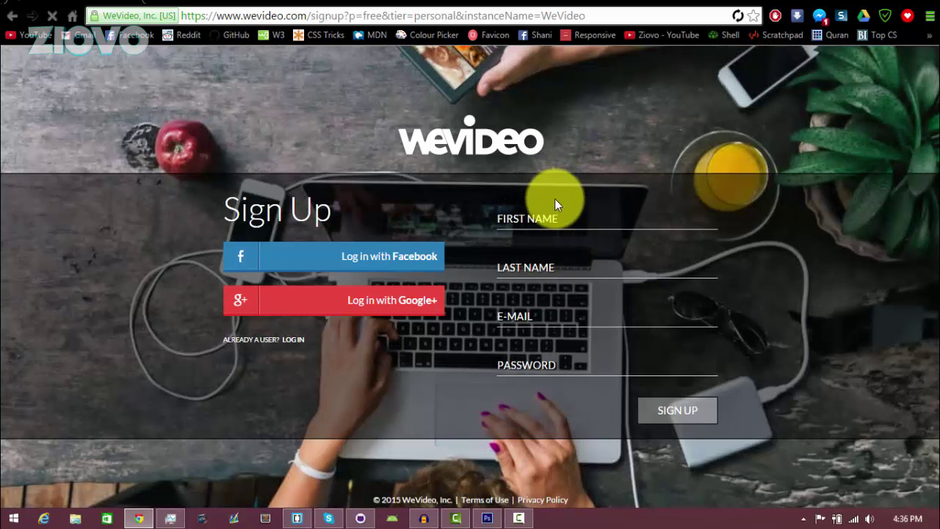
Fill in name, e-mail and password, create the account, and dismiss the Hub welcome tour
click(561, 215)
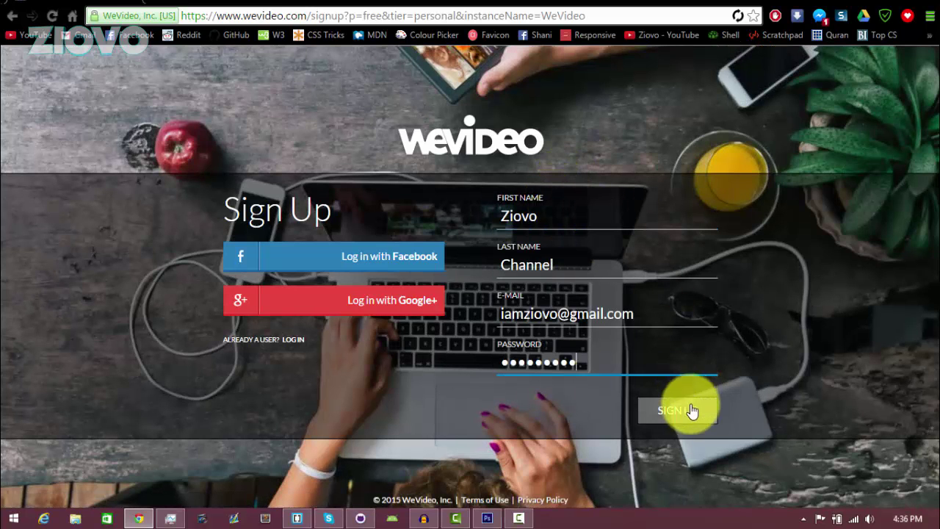
click(693, 409)
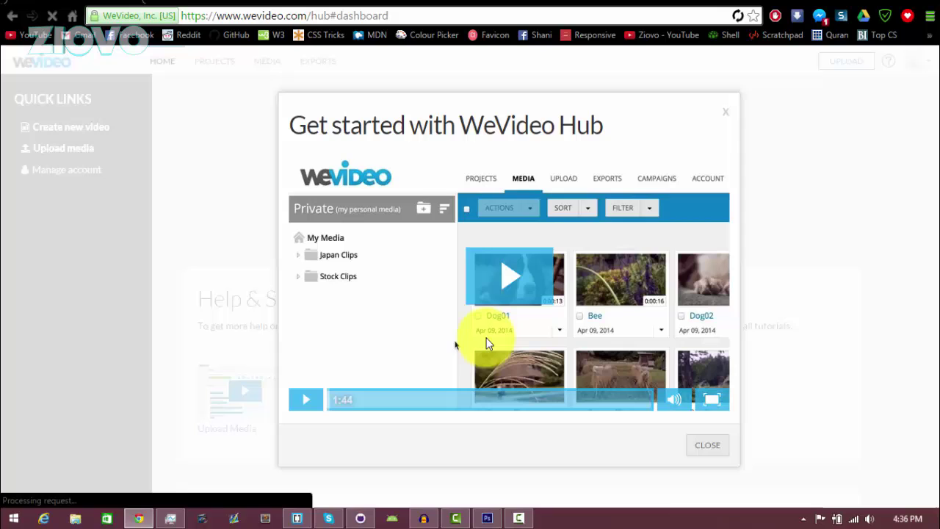
click(697, 118)
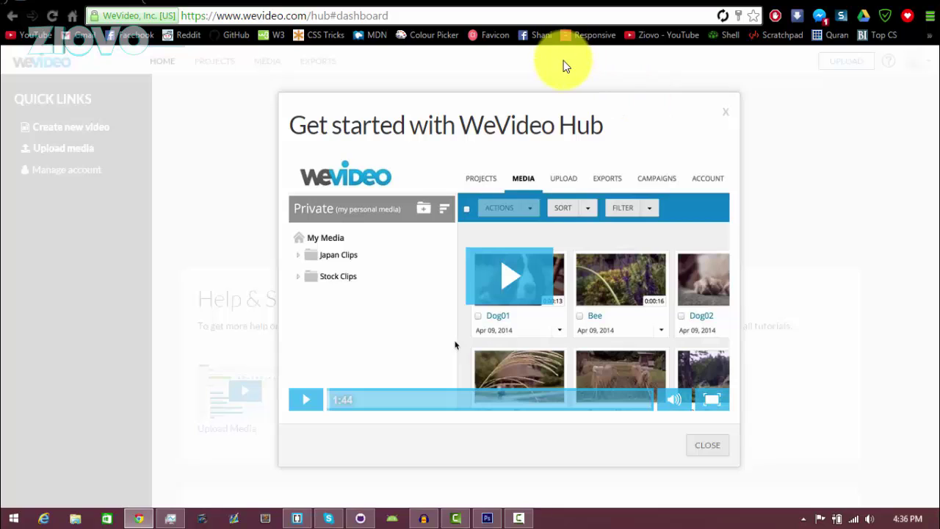
key(Escape)
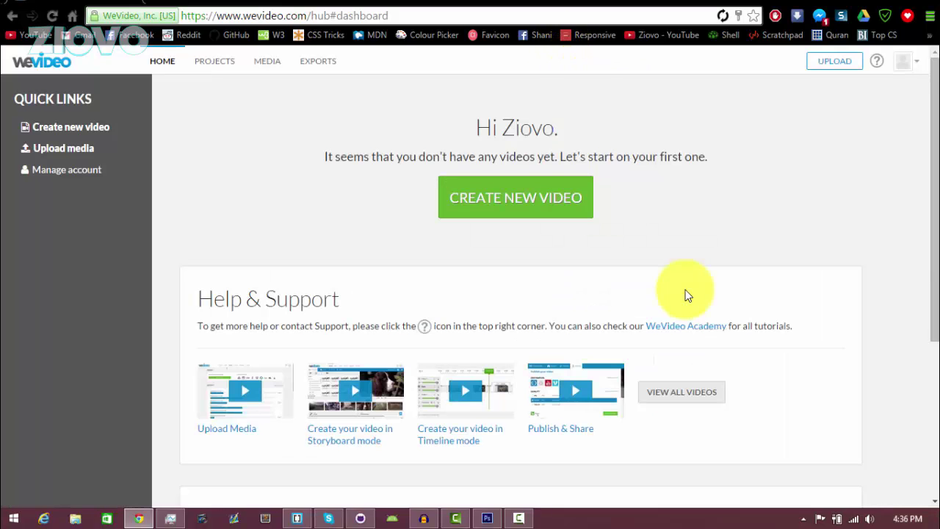
Create a new video, answering Personal, Social Media / YouTube and A lot in the survey
click(549, 208)
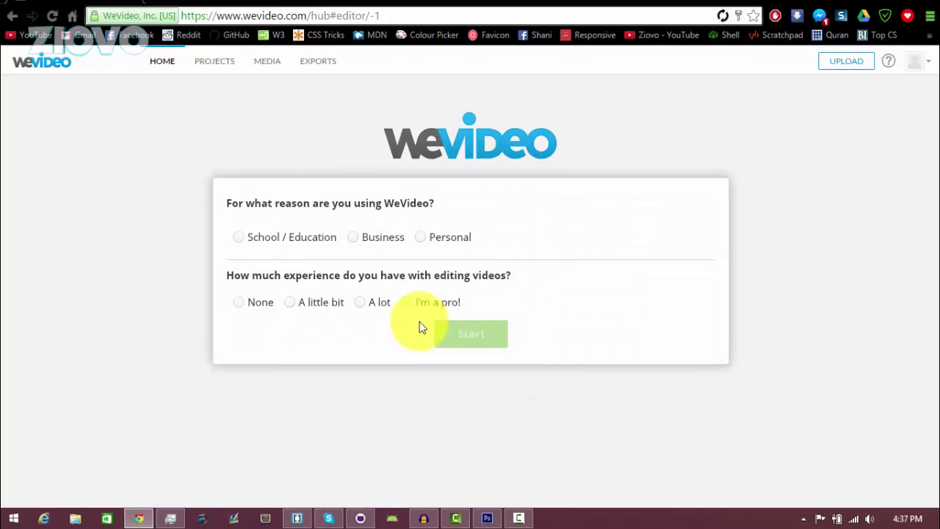
click(422, 239)
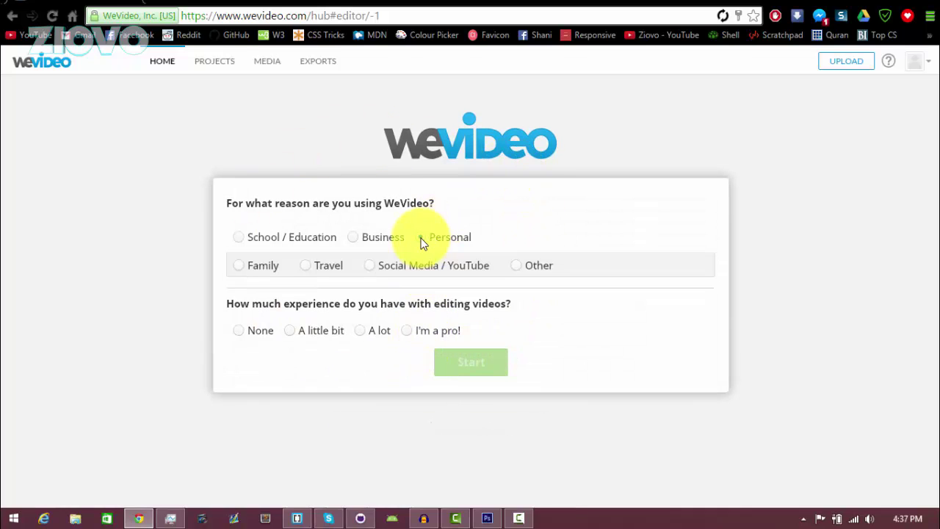
click(369, 267)
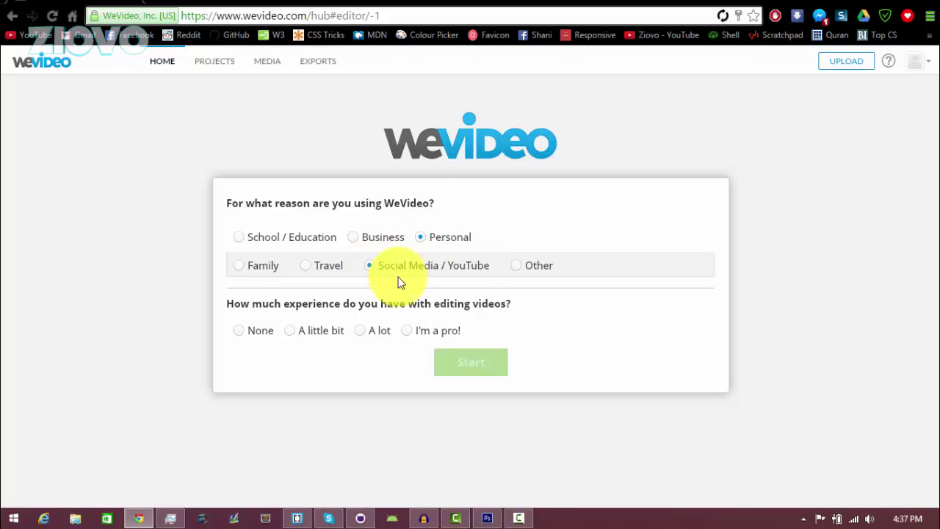
click(372, 334)
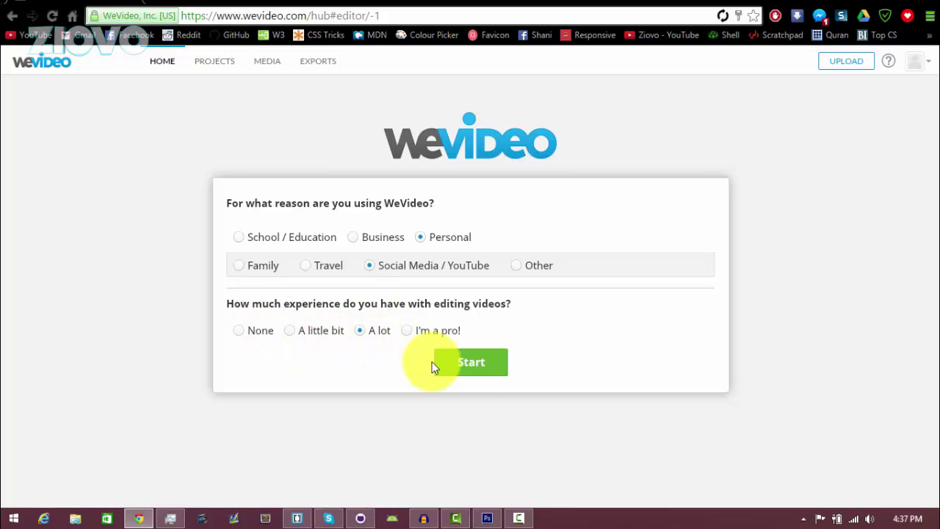
click(479, 369)
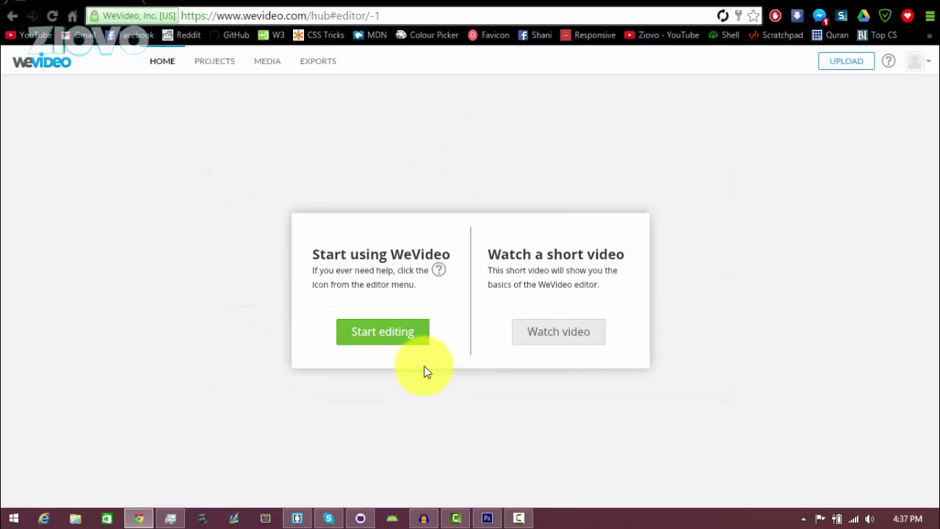
click(385, 336)
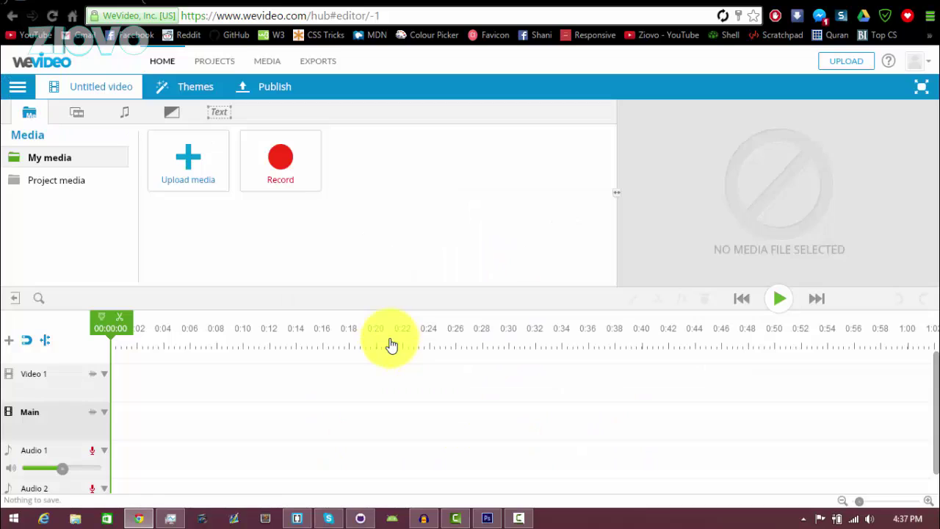
click(16, 88)
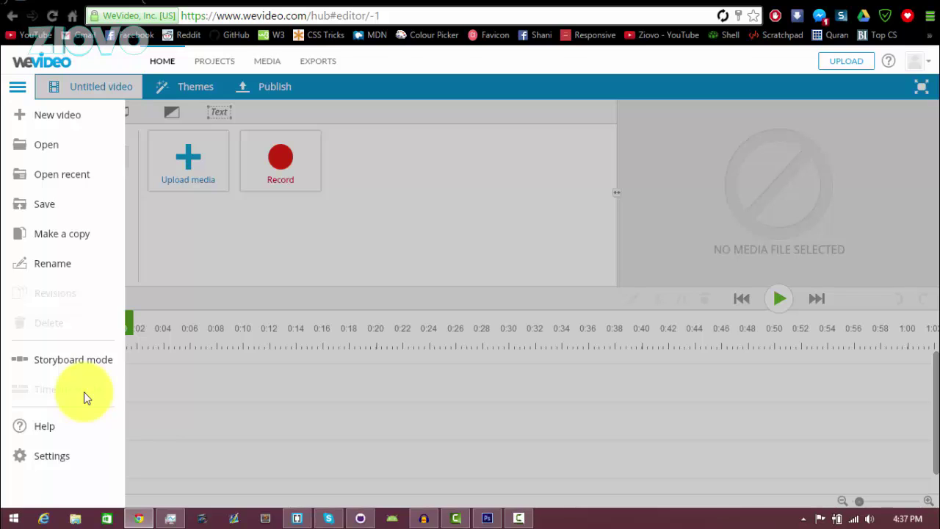
click(83, 396)
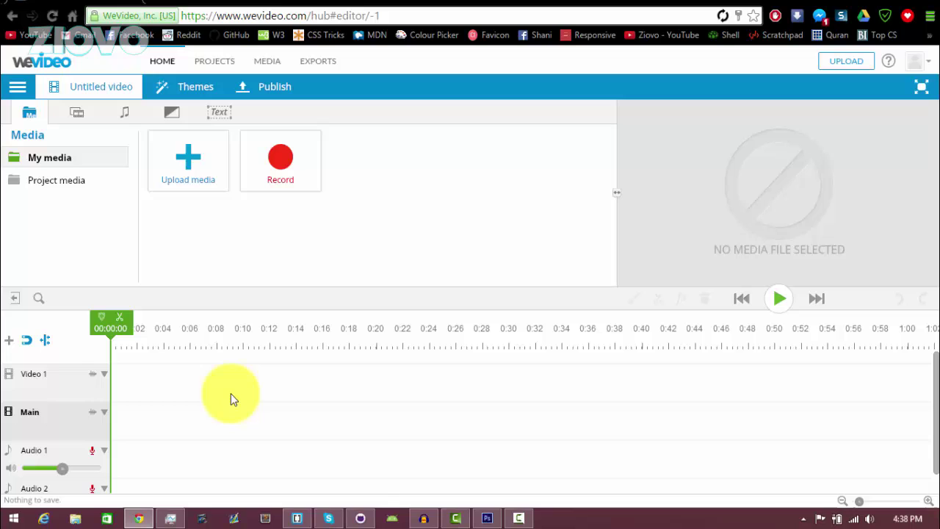
click(9, 342)
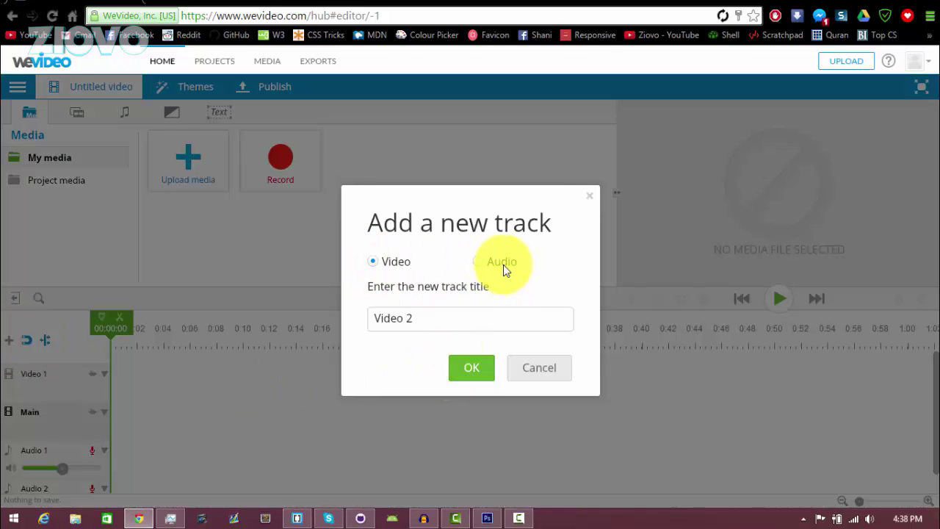
click(543, 369)
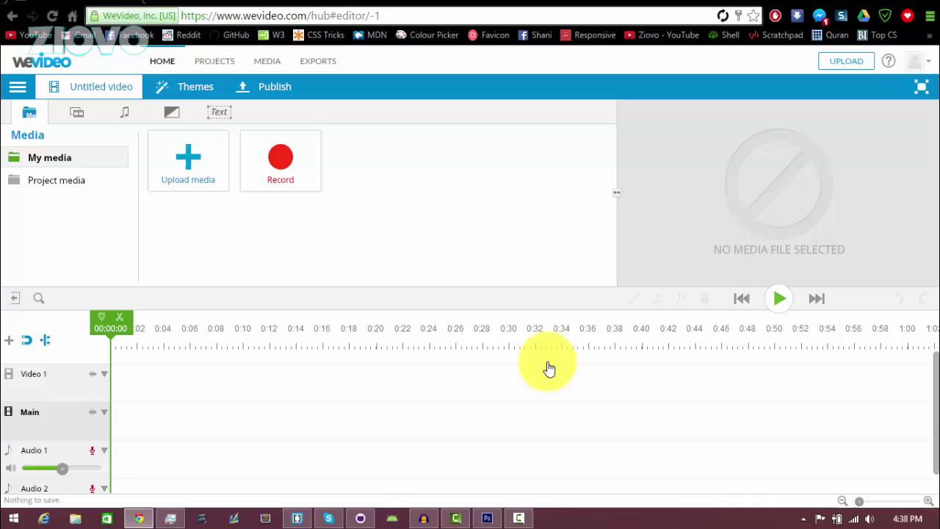
In the upload file picker, browse to the Videos > ziovo folder
click(194, 168)
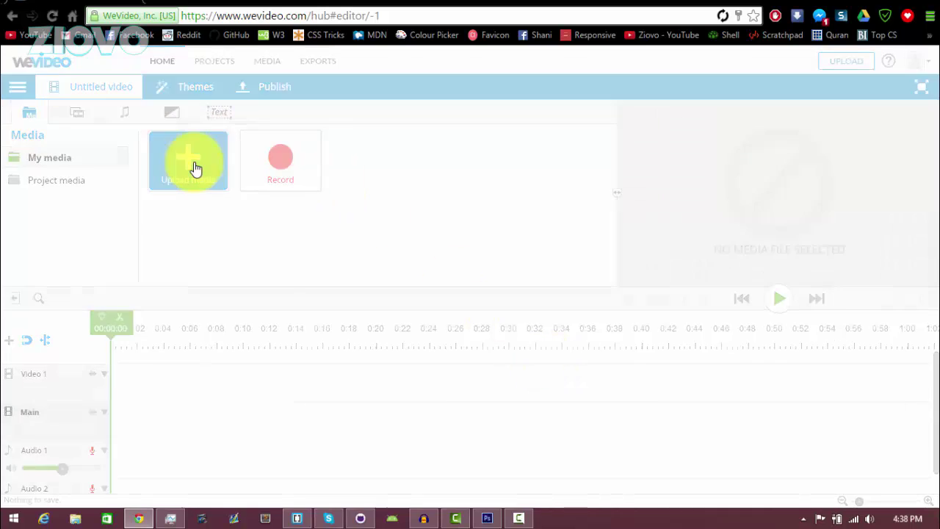
click(510, 284)
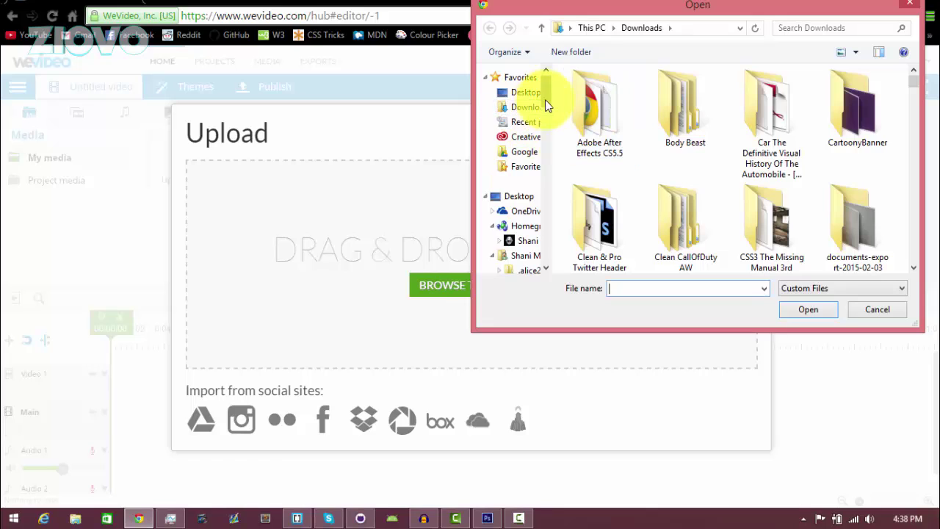
drag(545, 107, 536, 172)
click(536, 171)
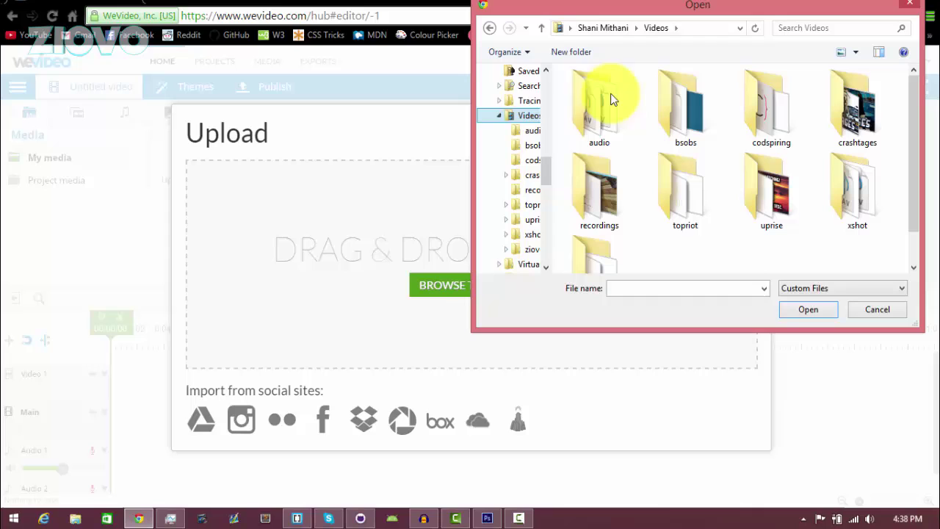
scroll(922, 183, down, 1)
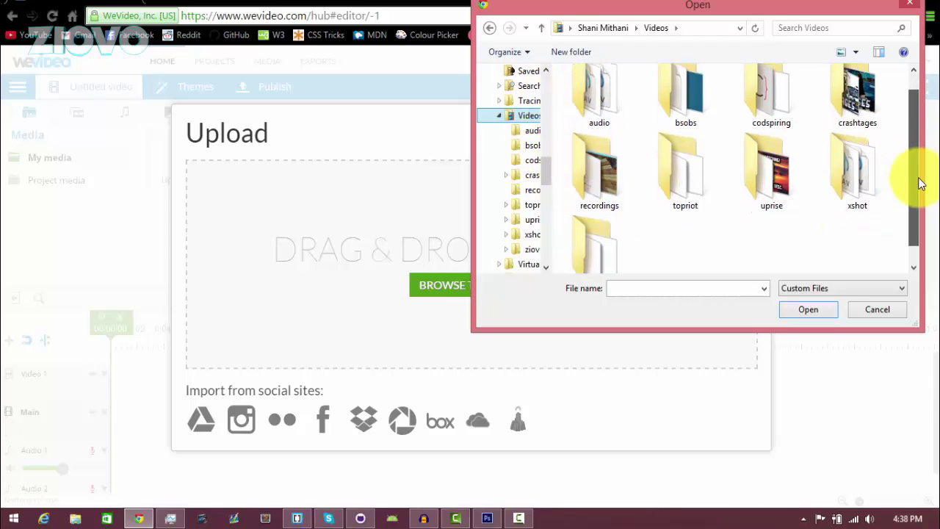
scroll(921, 183, down, 1)
double_click(595, 246)
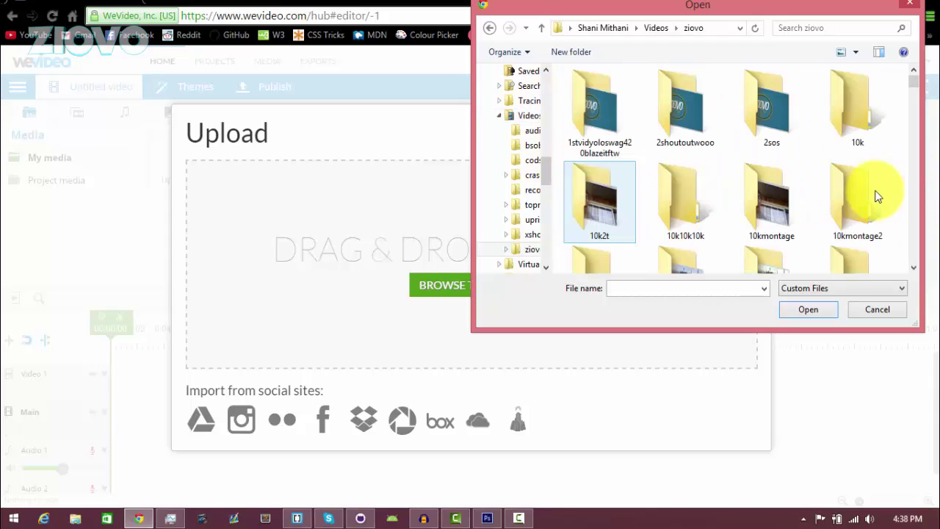
Open the introandoutro folder and upload the intro, gameplay, music, audio and ziovians files
click(736, 284)
text(intr)
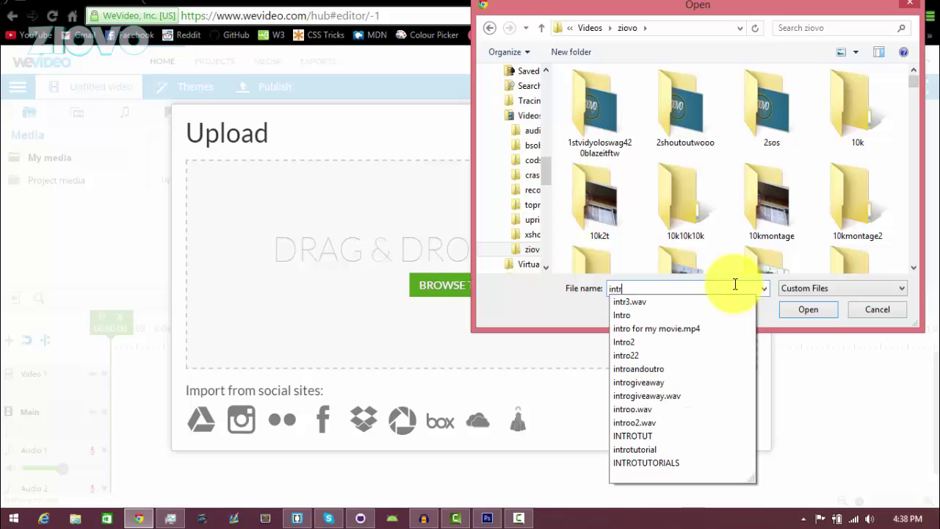
key(Down)
key(Down)
key(Down)
key(Down)
key(Down)
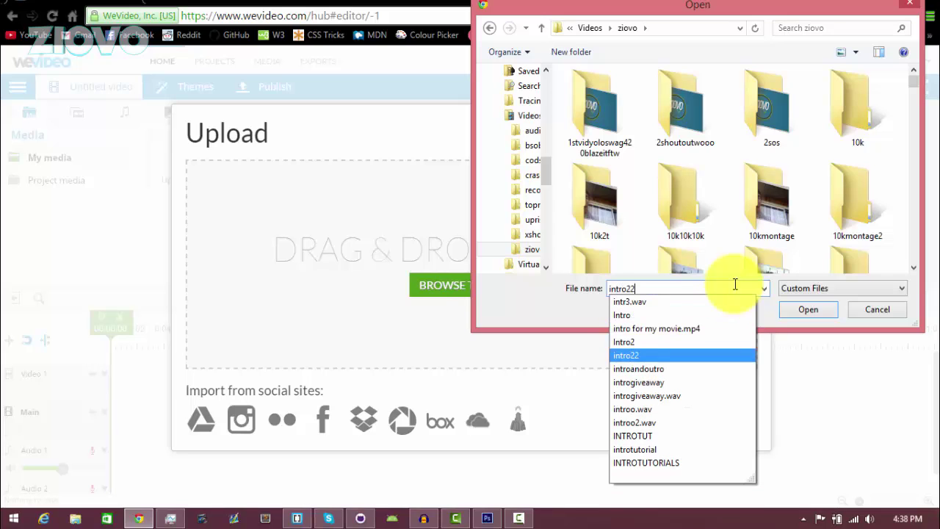
key(Down)
key(Down)
key(Up)
key(Return)
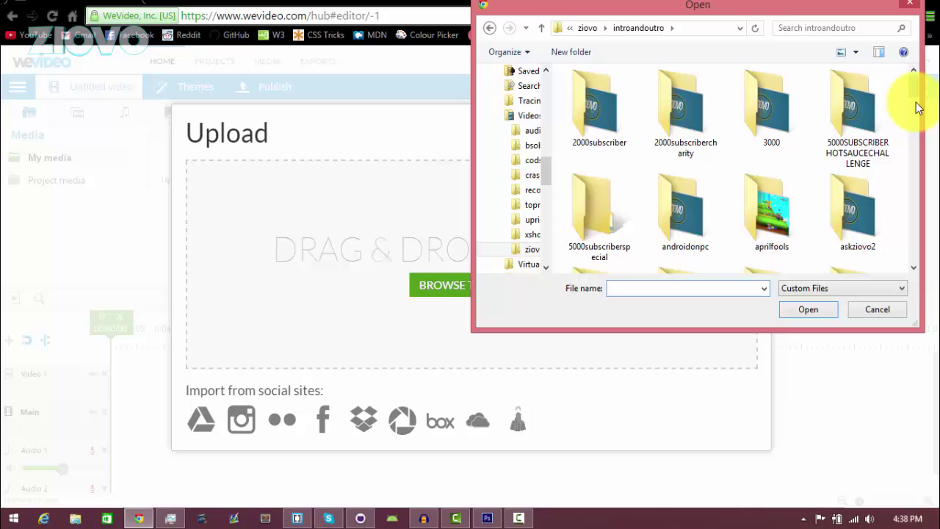
drag(916, 100, 917, 227)
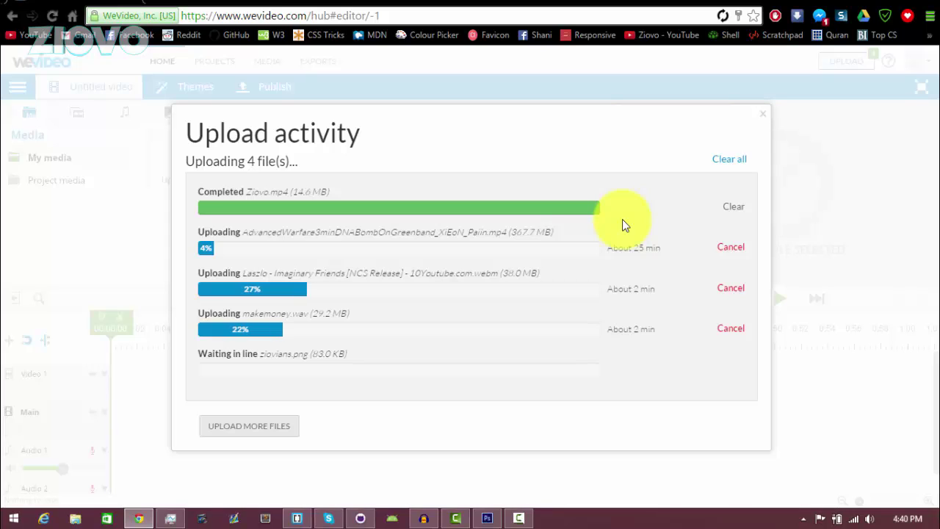
click(288, 430)
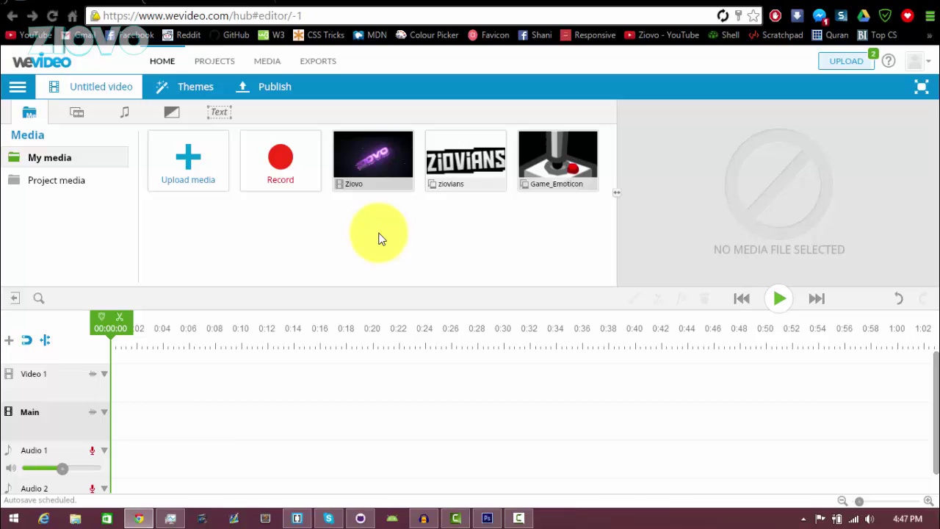
Preview the Ziovo clip, drop it at the start of Main, and scrub its ~7-second end
mouse_move(393, 152)
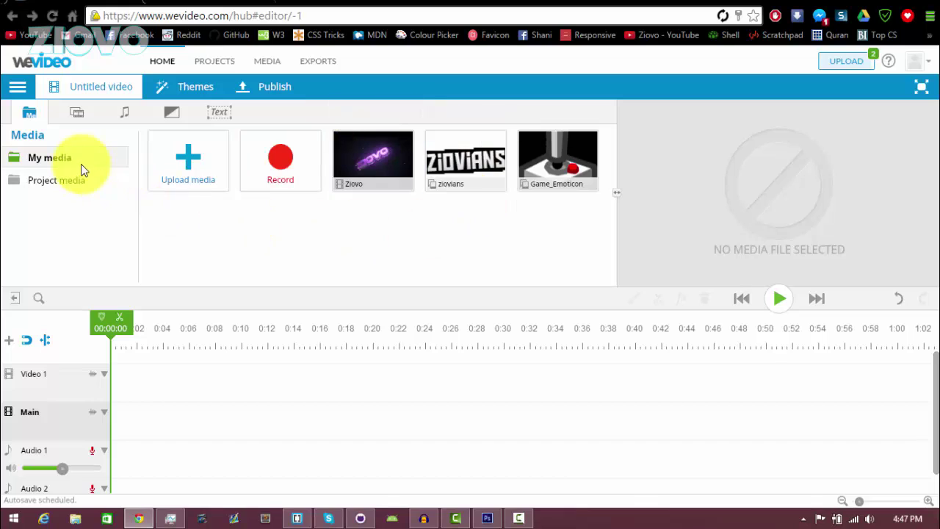
click(393, 162)
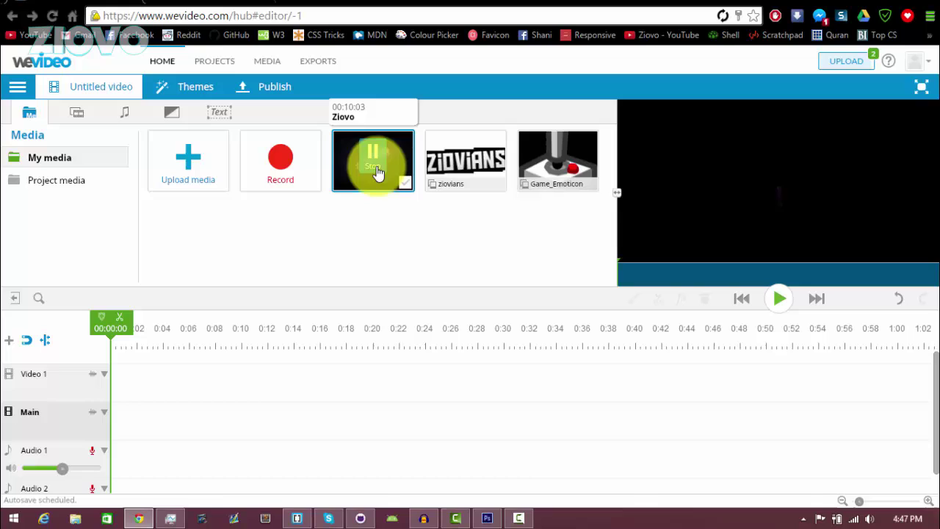
click(374, 158)
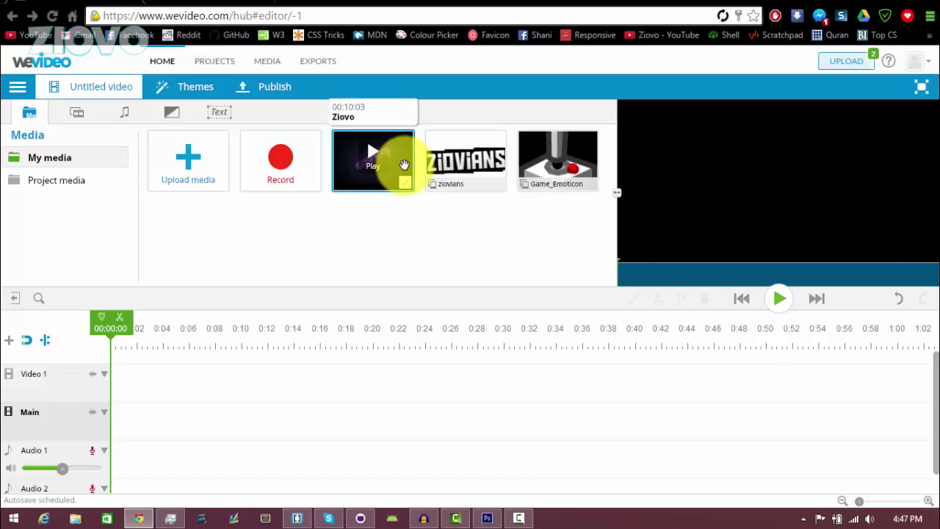
drag(404, 165, 125, 418)
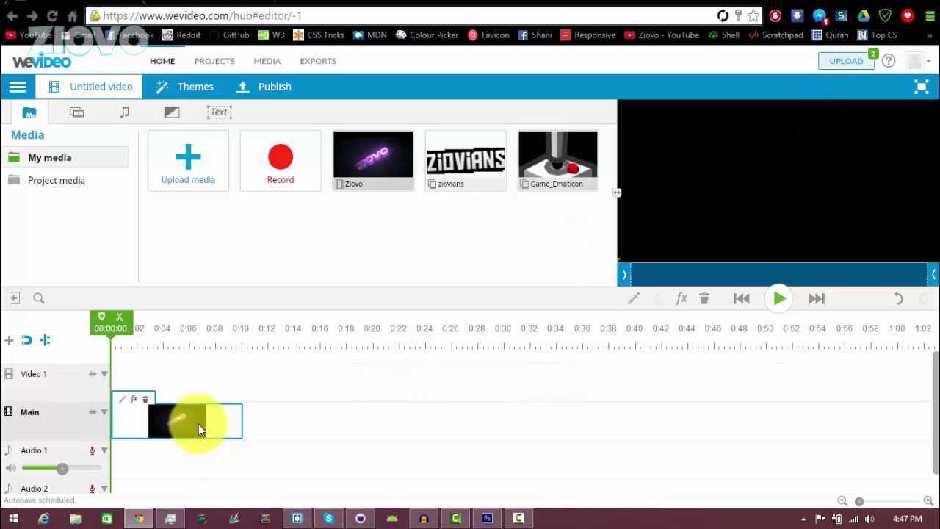
click(241, 418)
mouse_move(241, 419)
mouse_down()
mouse_move(216, 420)
mouse_move(252, 420)
mouse_move(242, 420)
mouse_up()
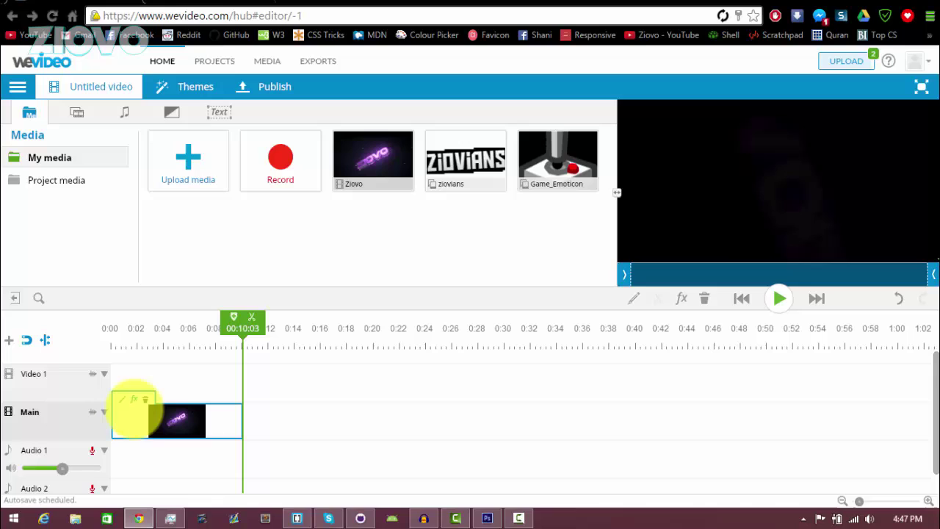
Open the Ziovo clip editor, play it, and rotate the clip twice 90° clockwise
click(123, 407)
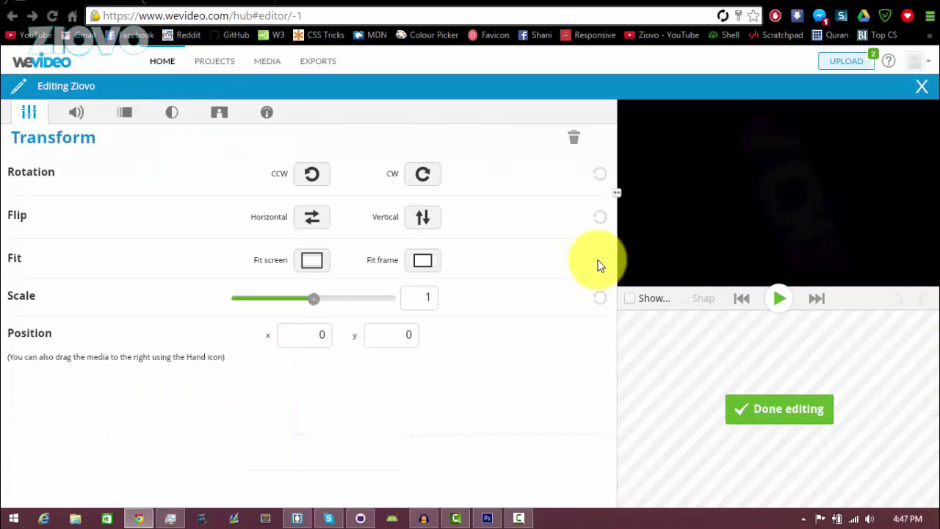
mouse_move(708, 287)
click(771, 300)
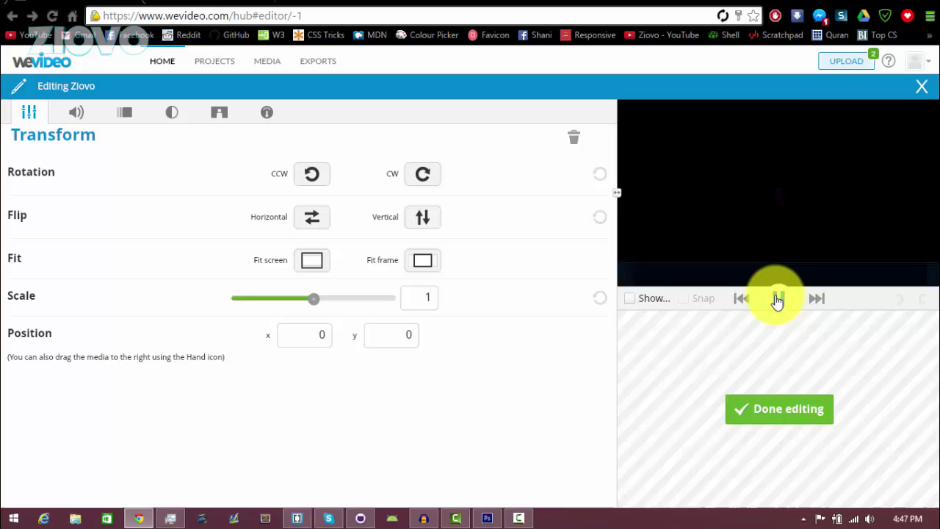
click(432, 182)
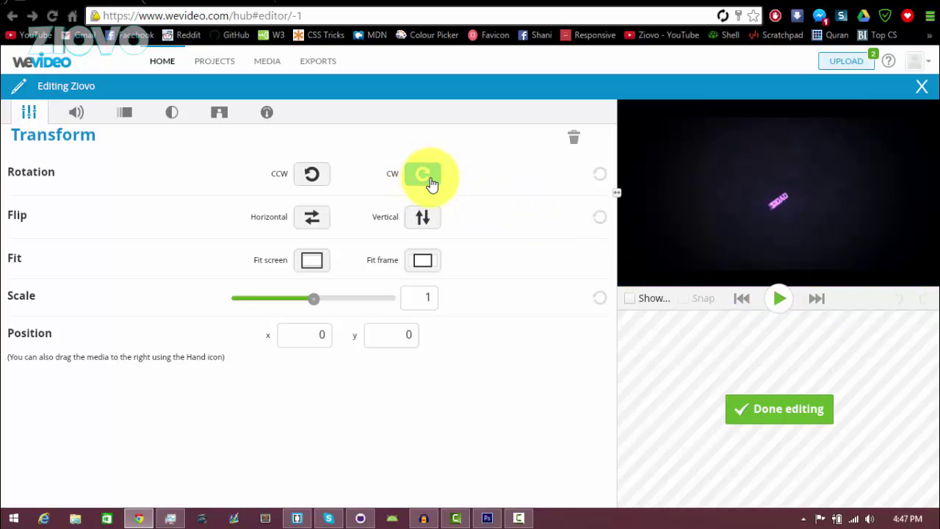
click(431, 183)
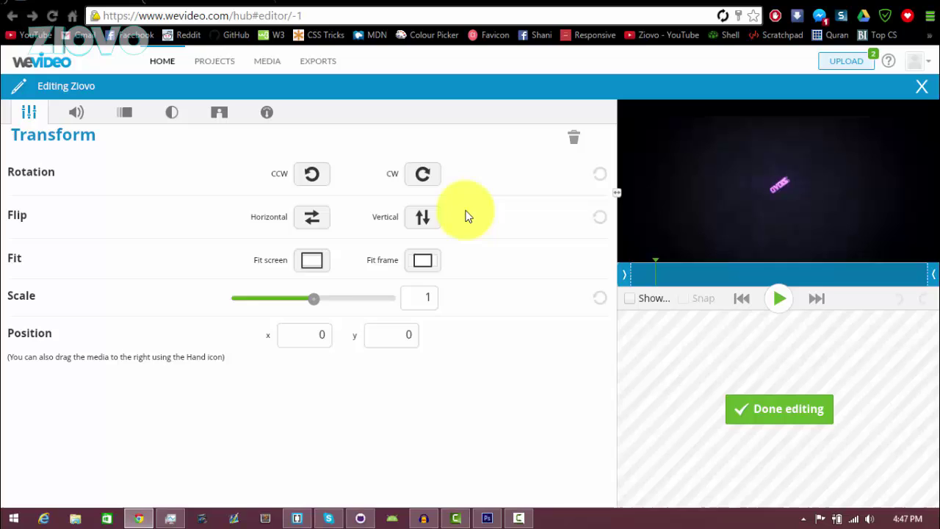
Try resizing the clip, reset Scale to 1, and show its Volume settings
mouse_move(313, 297)
mouse_down()
mouse_move(349, 296)
mouse_move(284, 296)
mouse_move(309, 298)
mouse_up()
drag(431, 296, 399, 297)
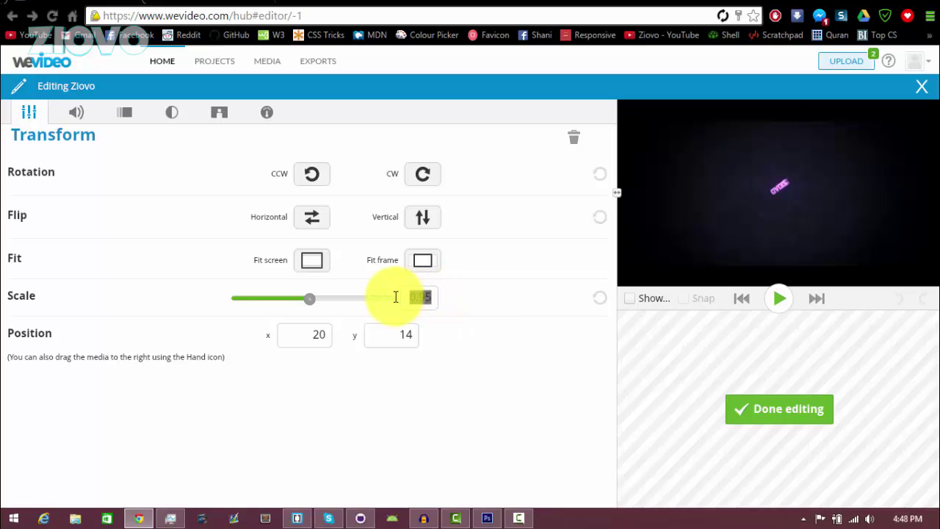
text(1)
click(76, 116)
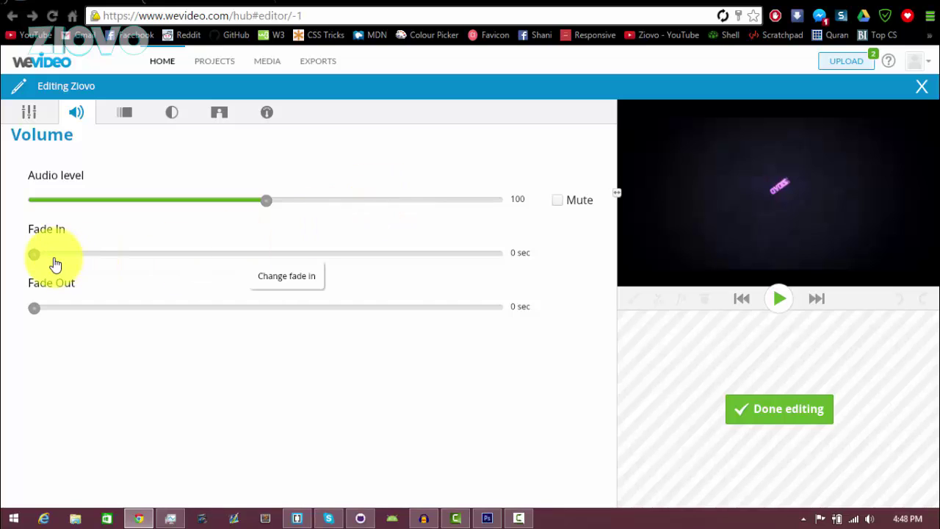
In Animation settings, turn Fade In/Out on, view the Advanced Panel, then turn it off
click(127, 115)
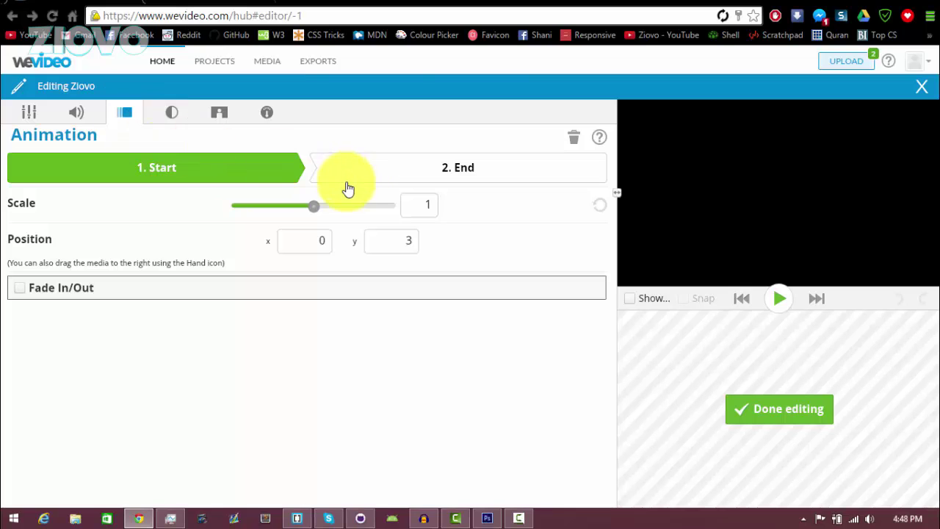
click(23, 287)
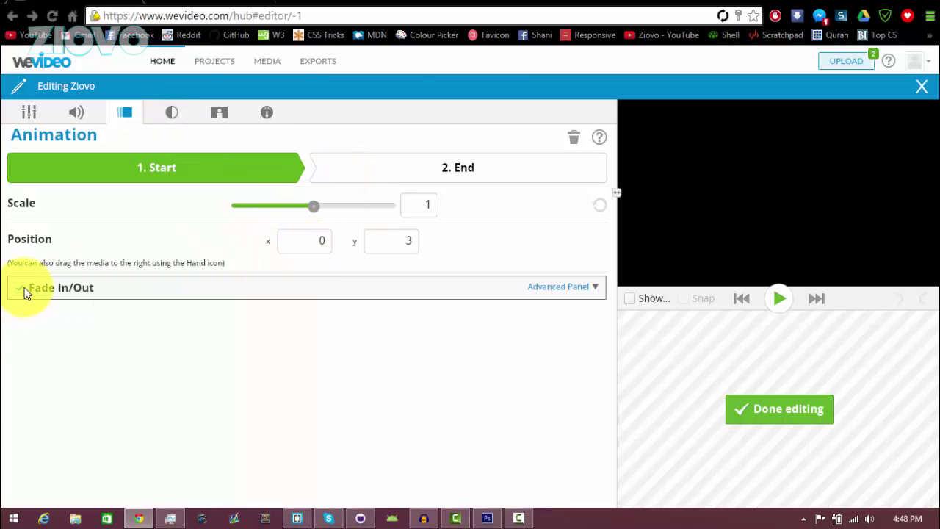
click(778, 302)
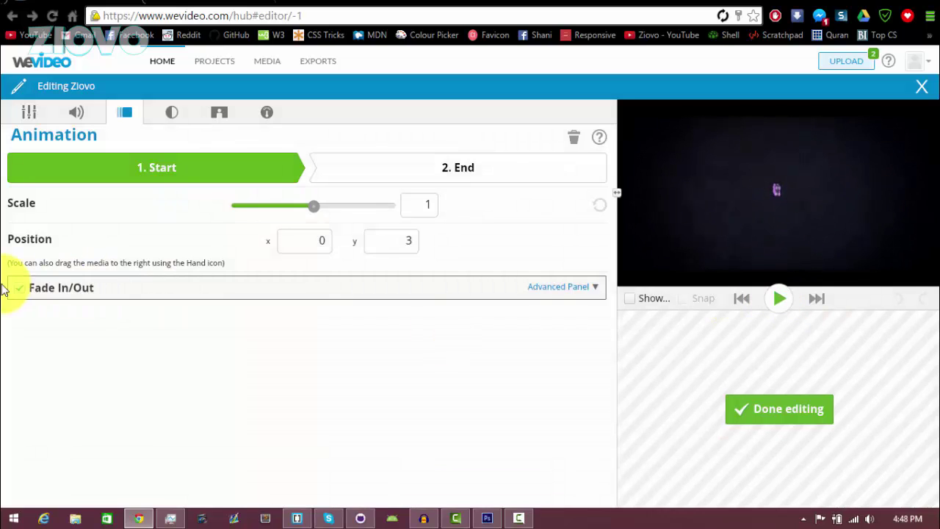
click(598, 291)
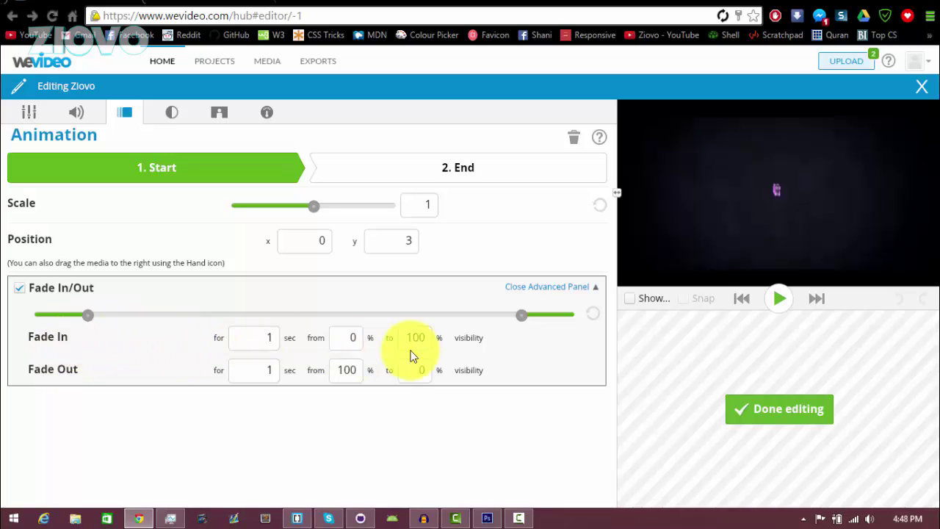
click(20, 289)
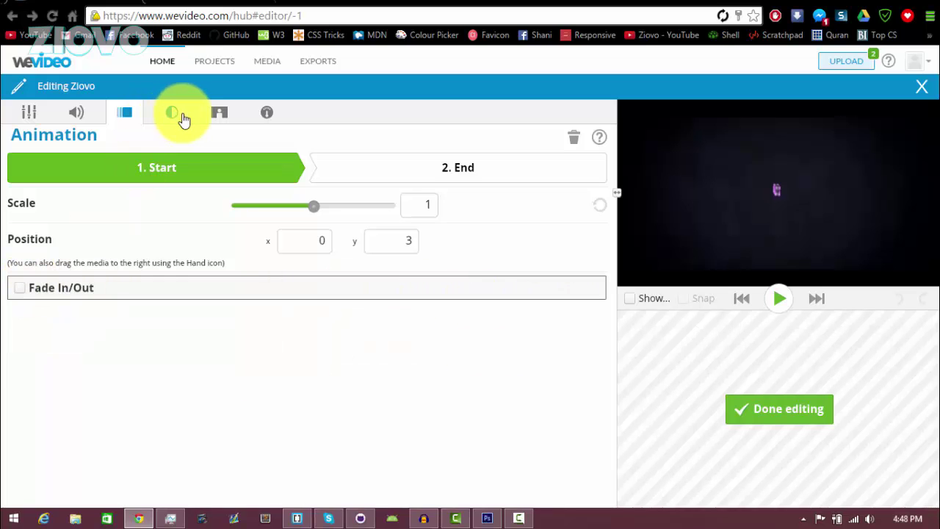
Open the Color settings, play the clip, and try Brightness, leaving all values at 0
click(181, 118)
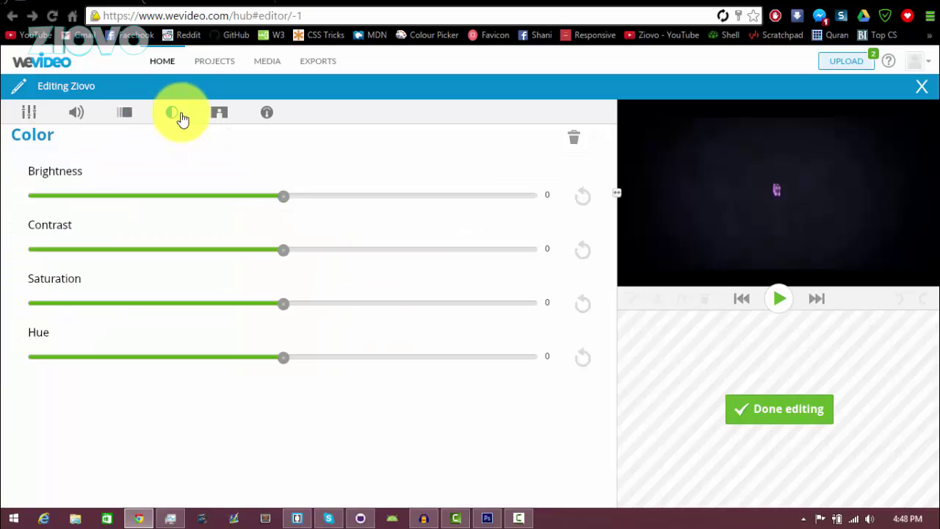
click(795, 299)
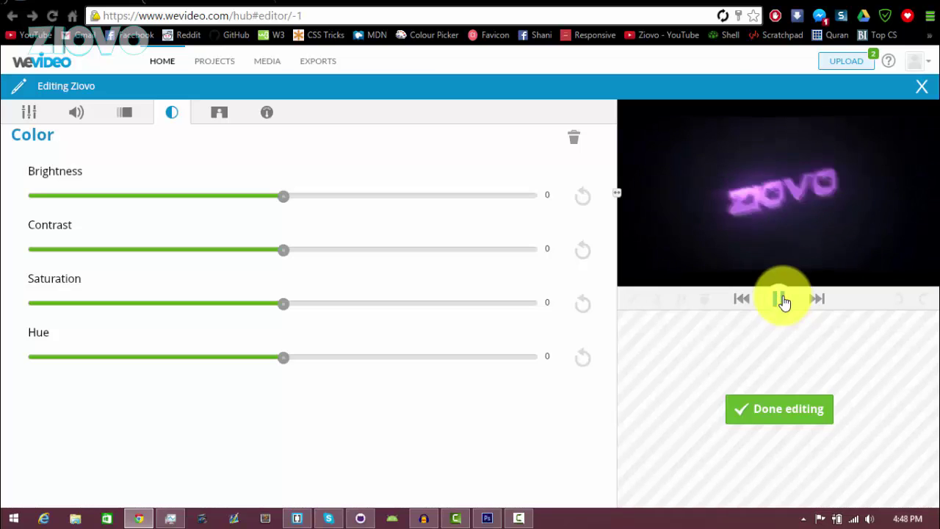
drag(284, 197, 285, 218)
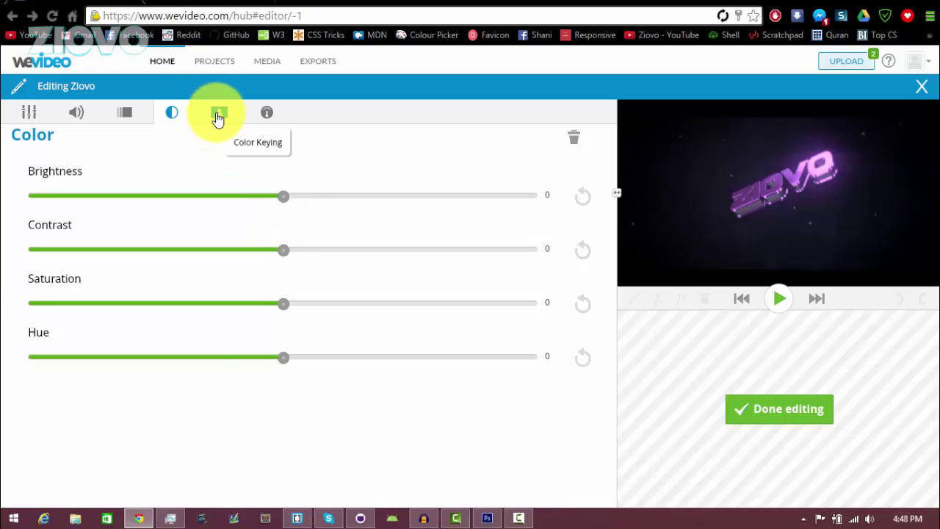
Check the paid-only Color Keying and Speed options, then click Done editing
click(218, 116)
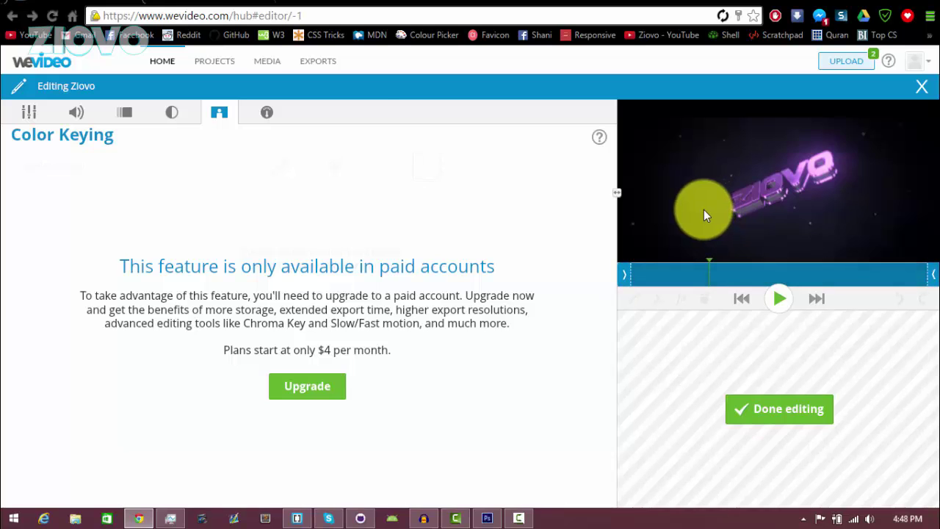
click(268, 114)
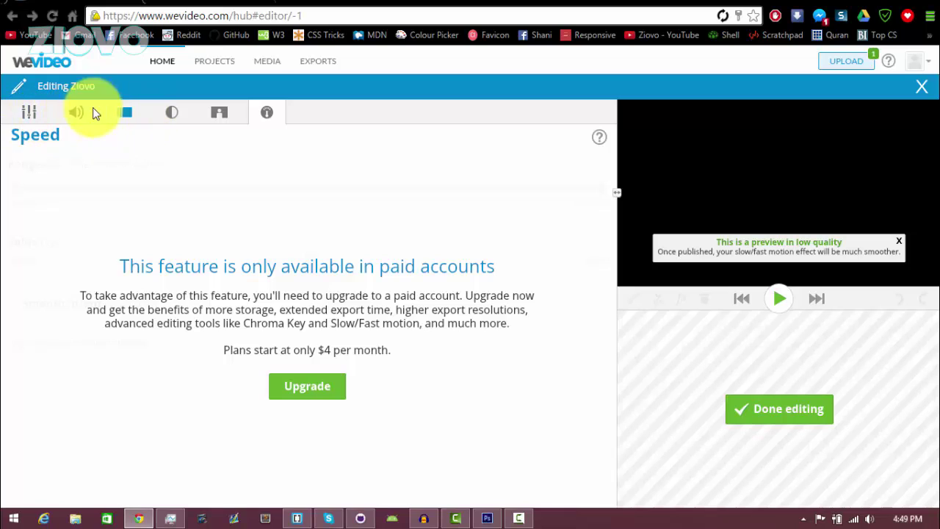
click(781, 416)
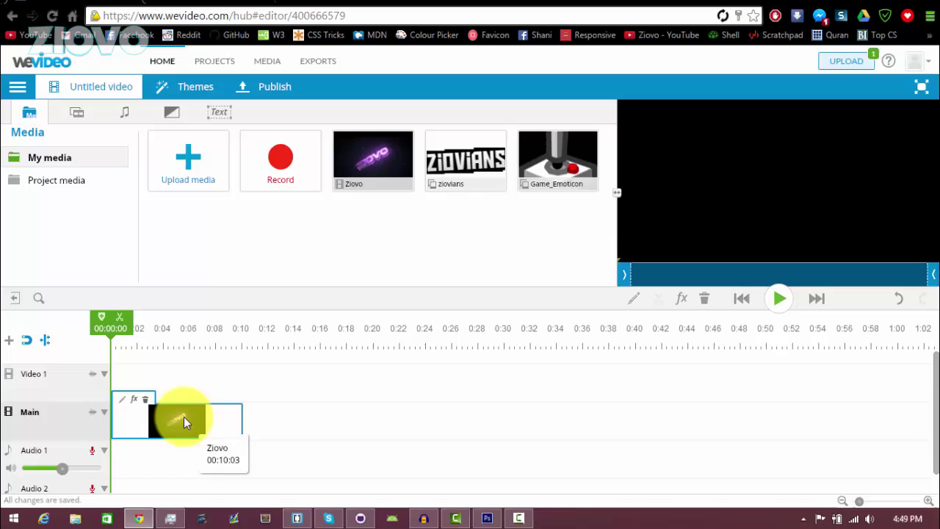
click(137, 401)
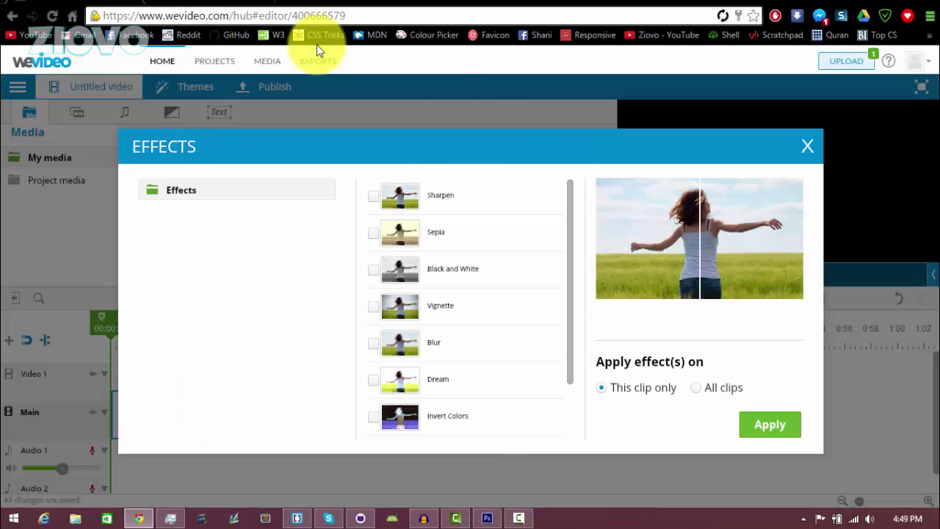
scroll(453, 301, down, 1)
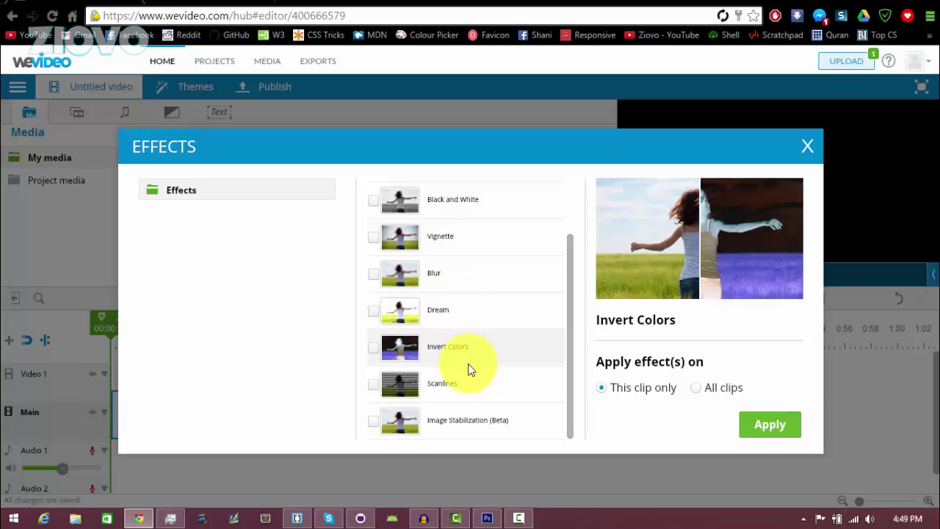
scroll(468, 364, up, 1)
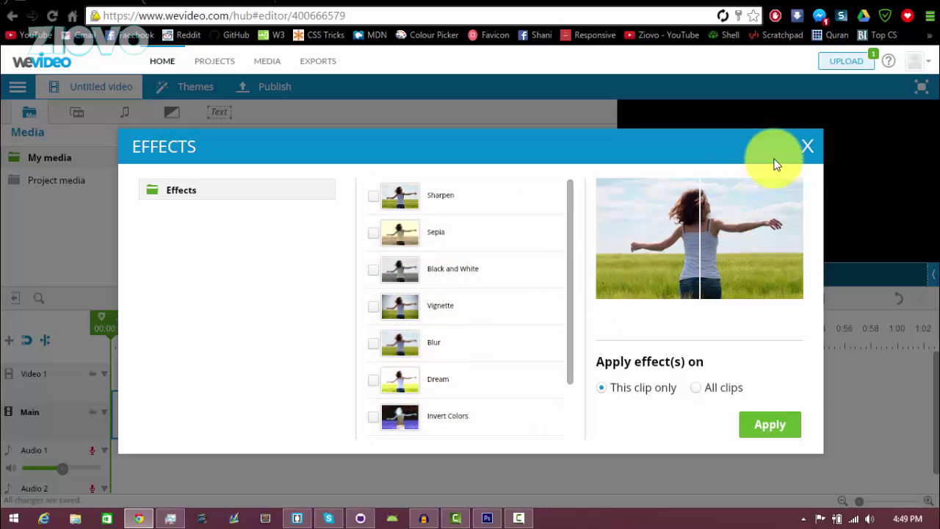
click(808, 149)
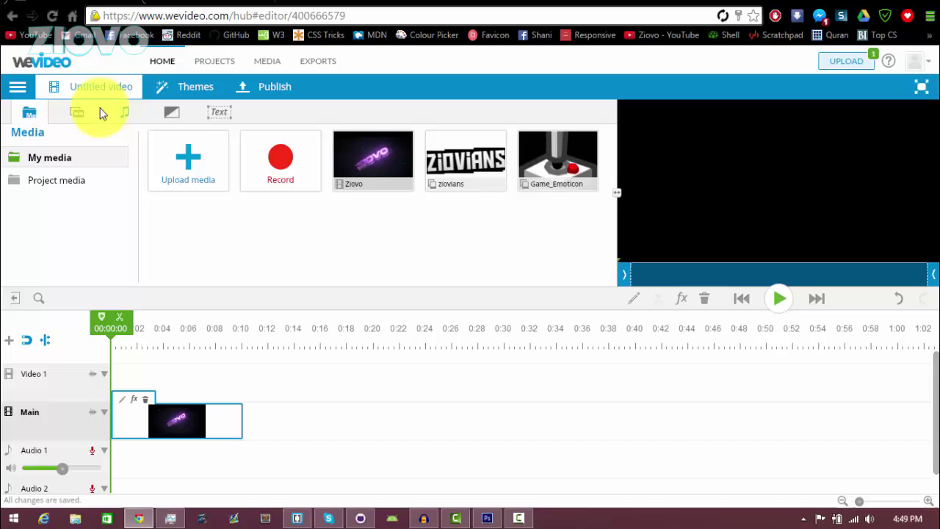
Place the 35mm film frame from Graphics > Frames onto the Video 1 track
click(79, 116)
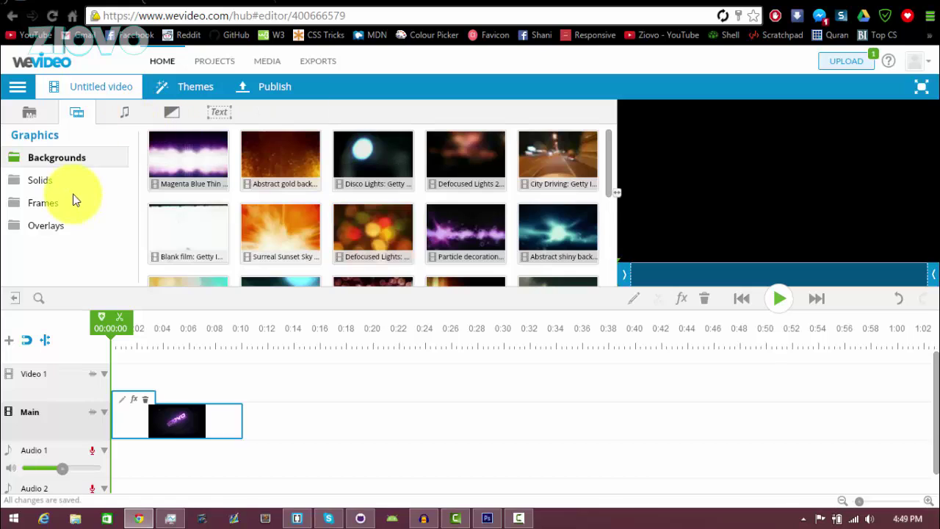
click(33, 180)
click(46, 202)
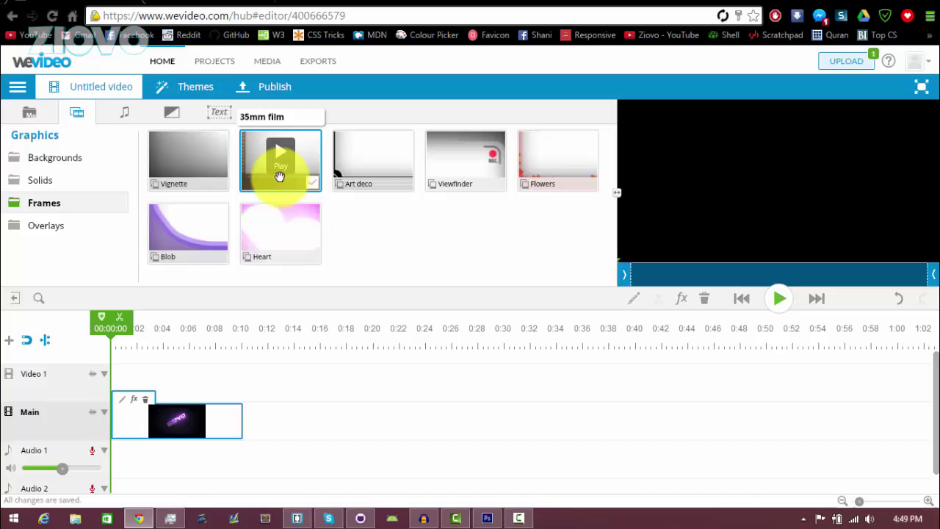
mouse_move(277, 174)
mouse_down()
mouse_move(168, 384)
mouse_move(129, 394)
mouse_move(175, 381)
mouse_move(241, 383)
mouse_up()
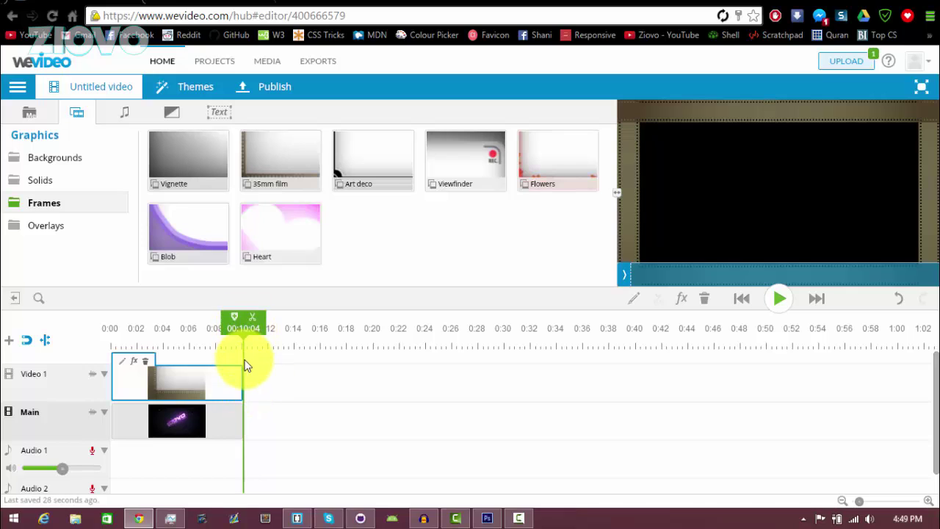
Play the intro from the start with the frame, then delete the frame clip
click(636, 276)
click(774, 297)
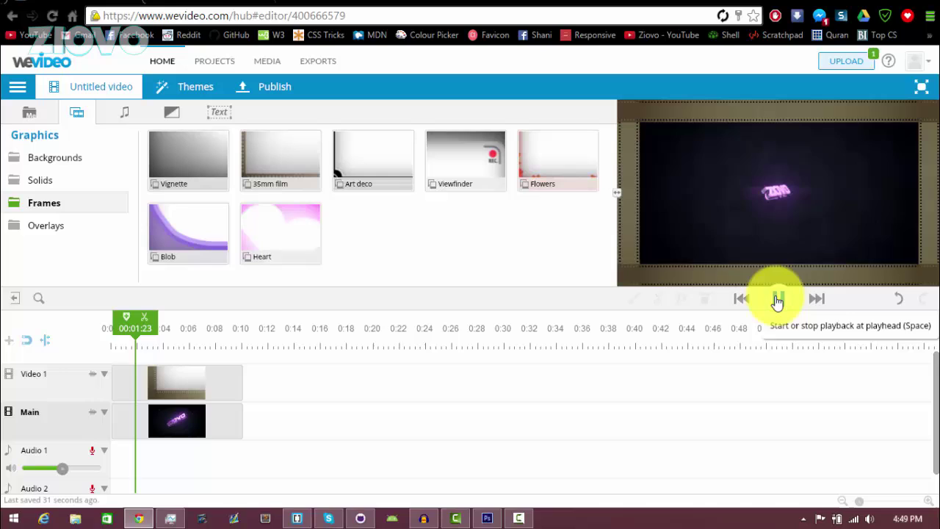
click(777, 302)
click(221, 382)
key(Delete)
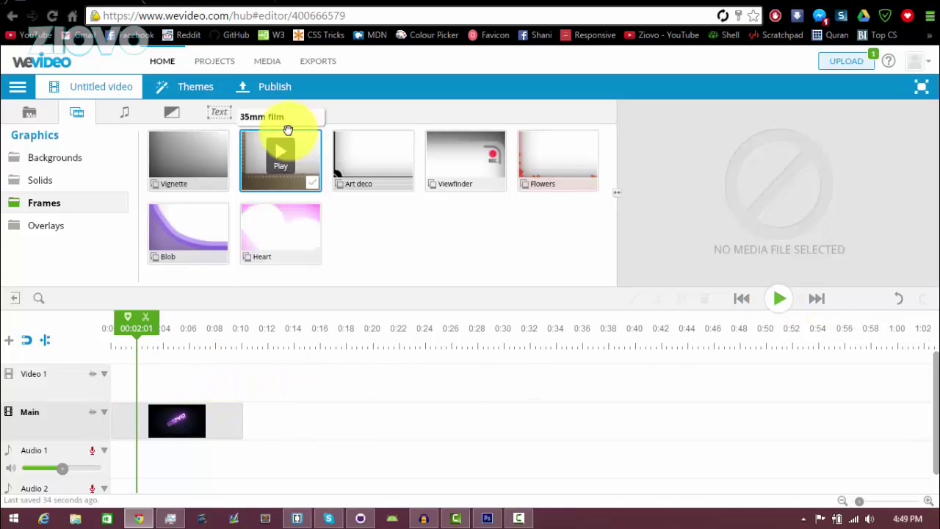
Show the Audio library's Free music folders, such as Action, Speed, Fast and Jingles
click(127, 119)
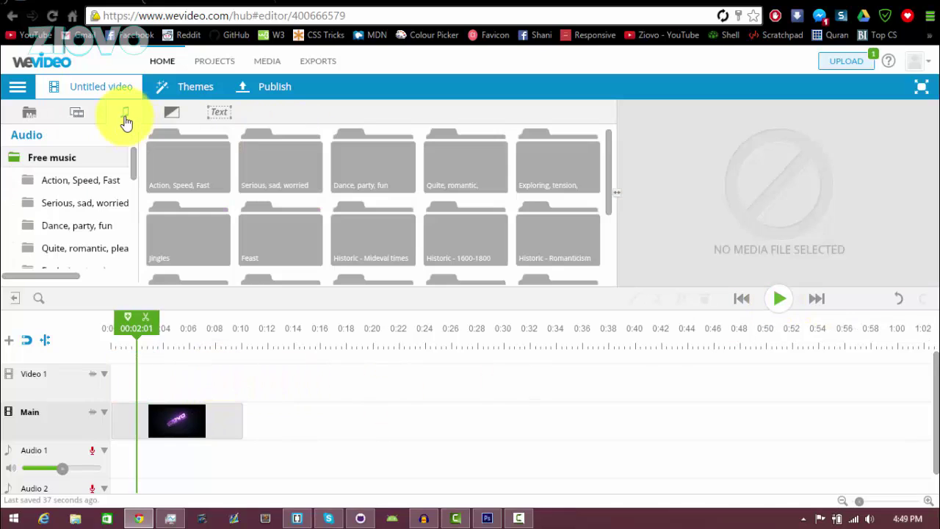
mouse_move(137, 157)
mouse_down()
mouse_move(130, 257)
mouse_move(153, 152)
mouse_up()
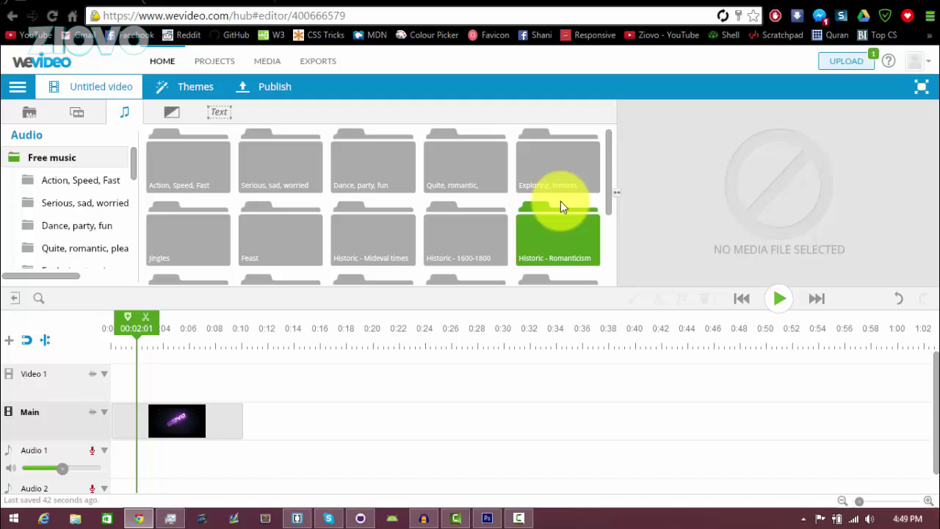
Place a Cross dissolve at the start of the Ziovo intro clip and preview it
click(177, 111)
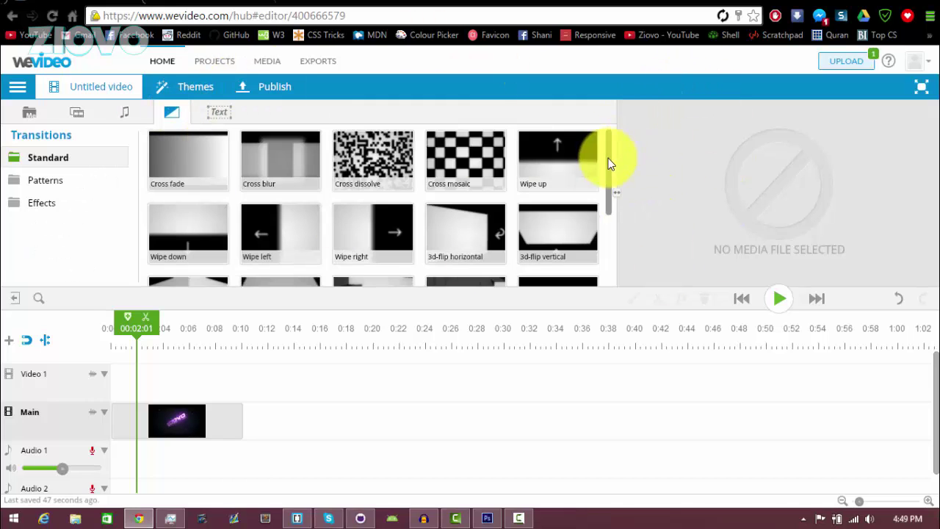
drag(609, 163, 601, 129)
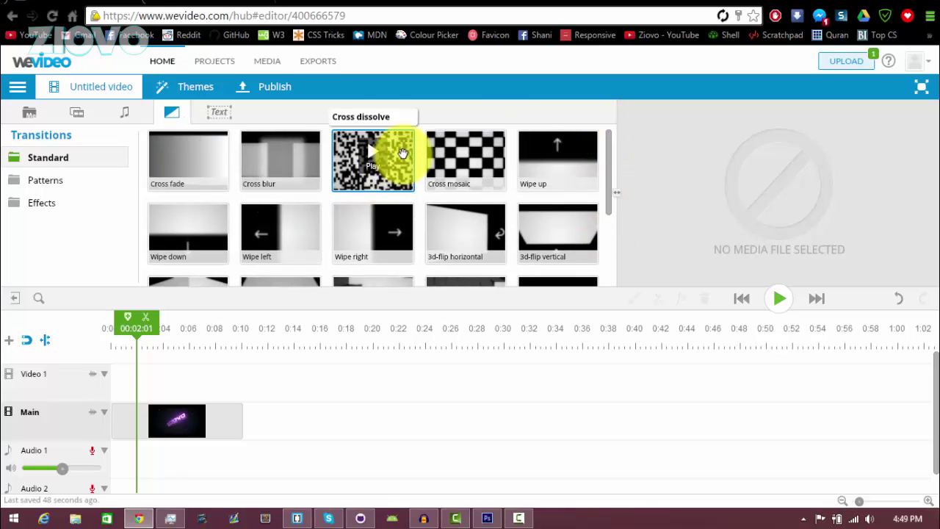
drag(373, 157, 181, 430)
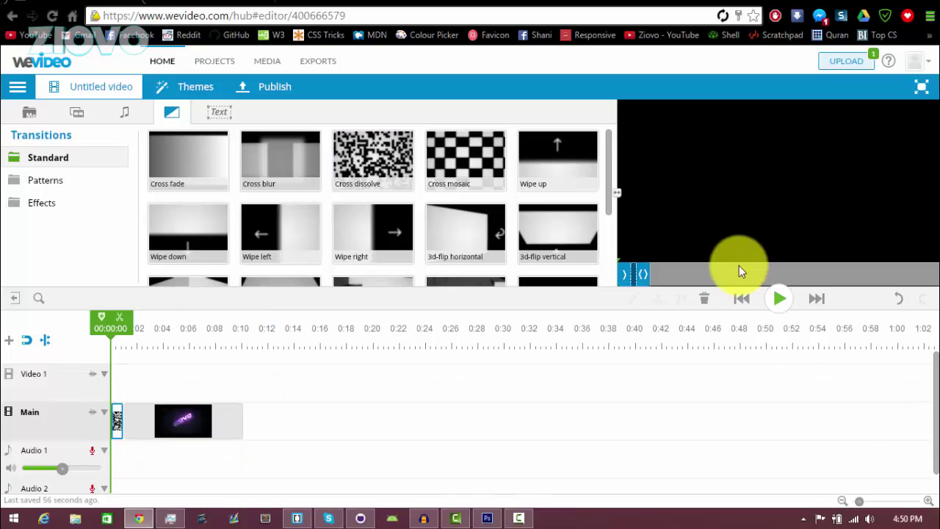
click(780, 300)
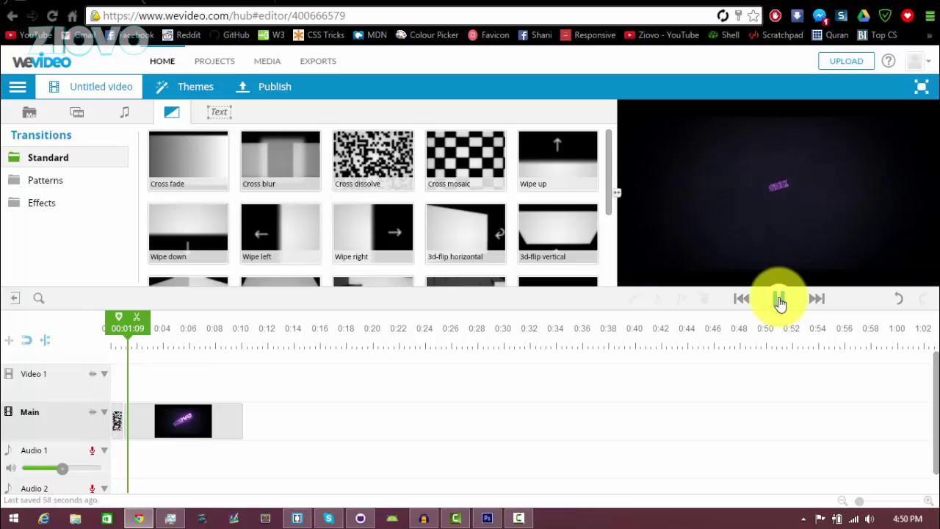
click(779, 300)
Remove the Cross dissolve from Main and browse the Patterns and Effects transitions
click(117, 420)
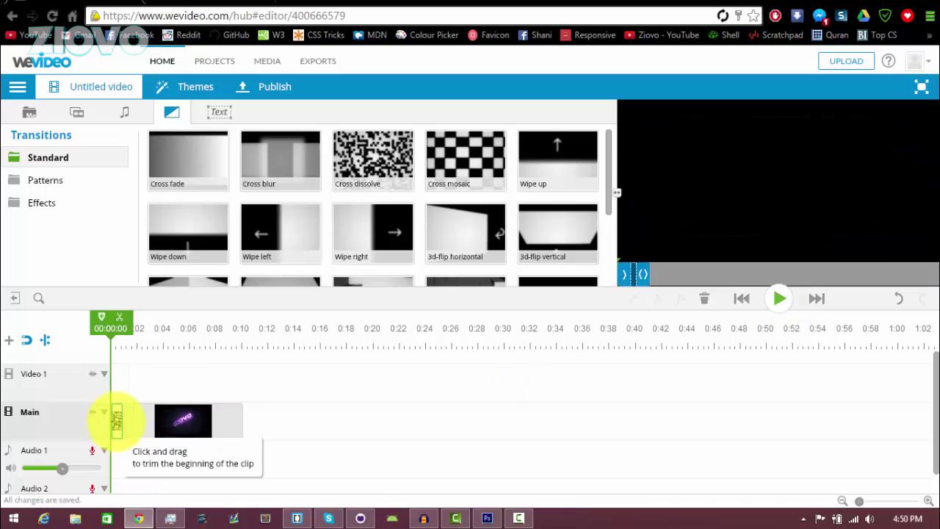
drag(117, 421, 120, 377)
click(46, 182)
click(53, 203)
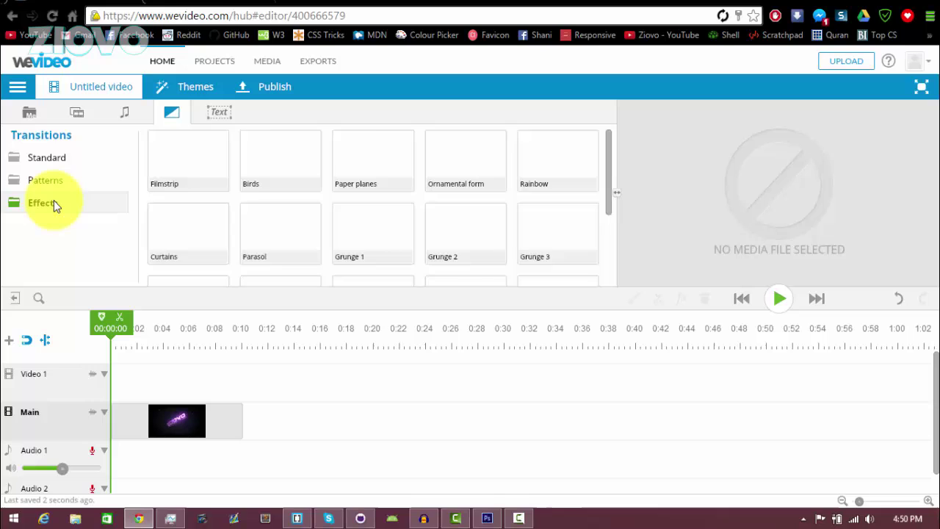
mouse_move(577, 190)
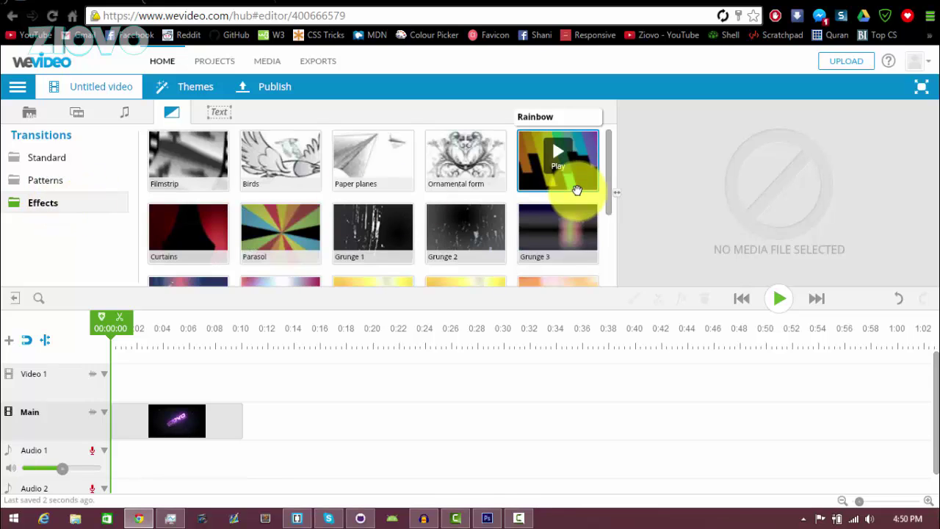
Drop the plain Text title template onto Video 1 above the Ziovo intro
click(221, 119)
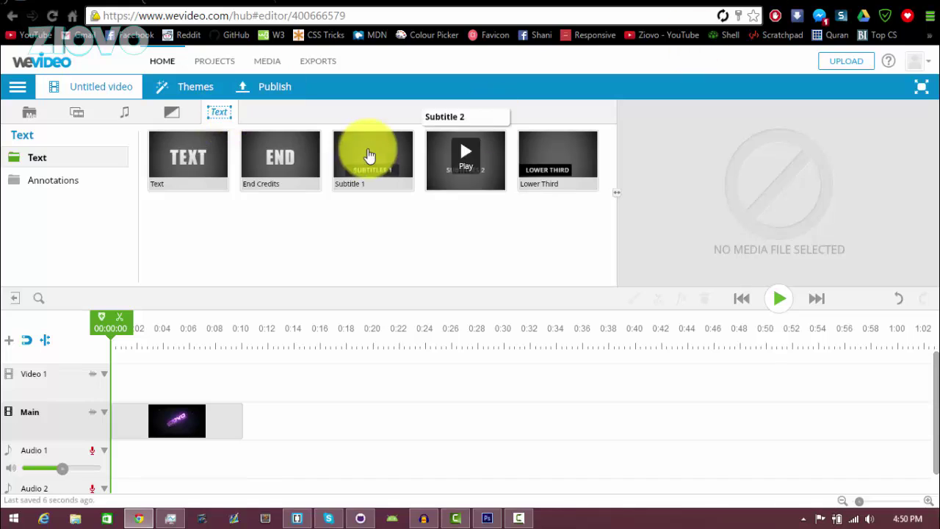
mouse_move(202, 157)
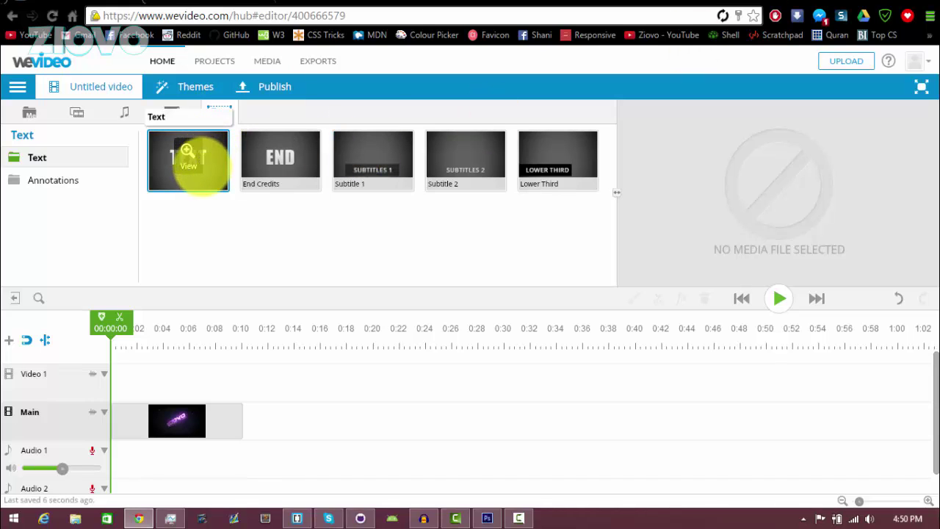
drag(188, 156, 179, 386)
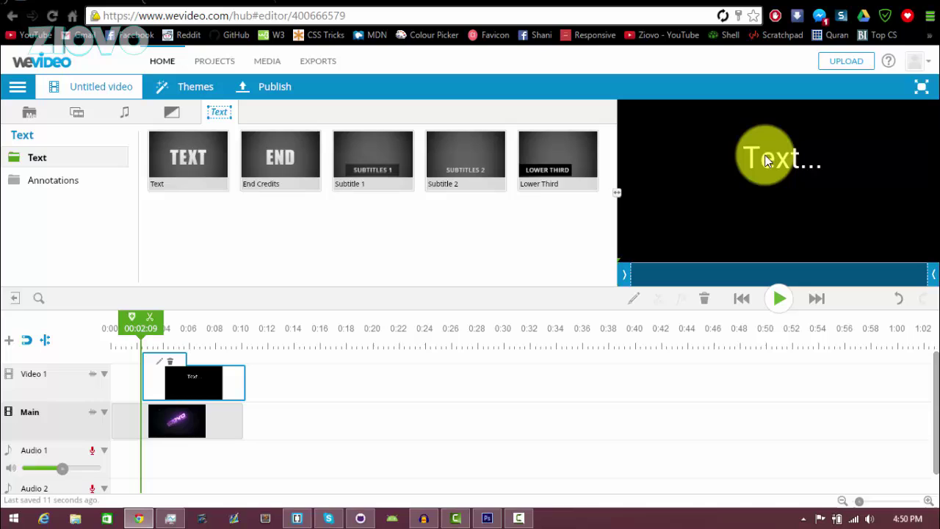
Replace the placeholder title with 'Intro' and set it in bold YARDSALE font
double_click(162, 370)
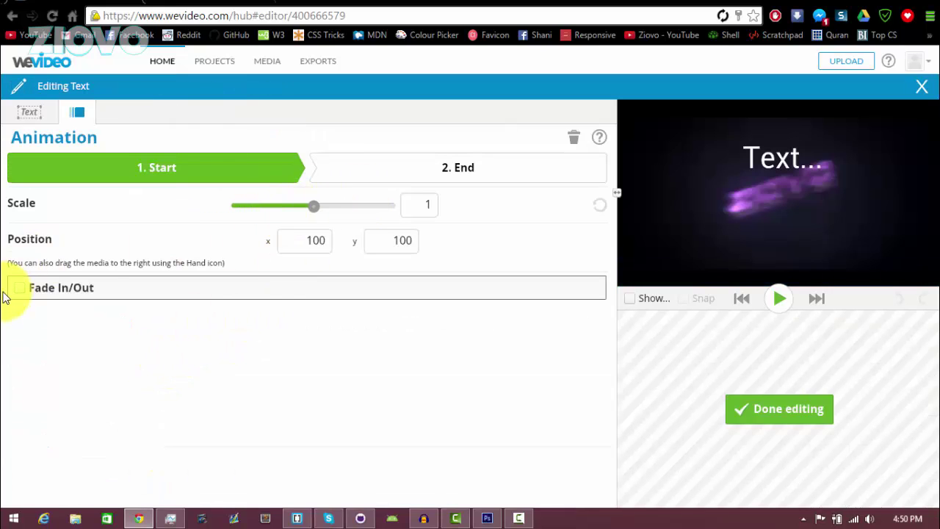
click(31, 113)
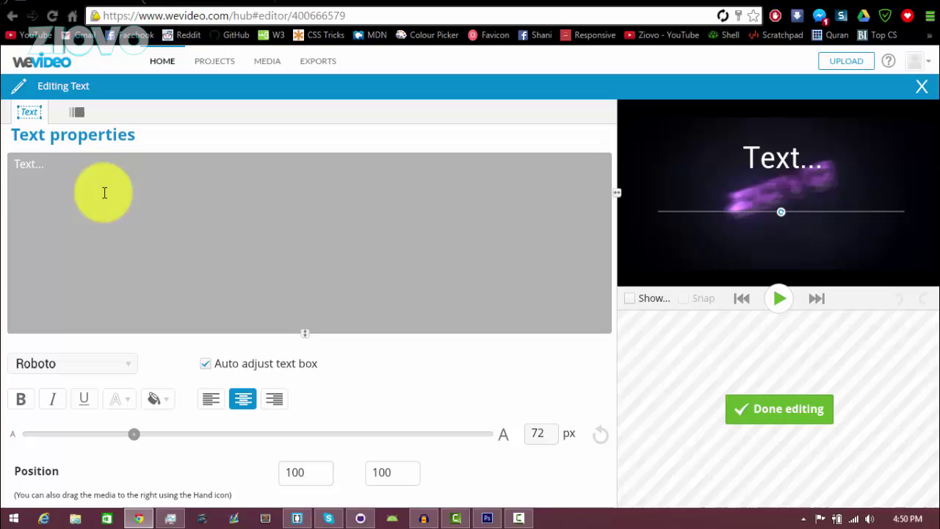
drag(105, 192, 4, 180)
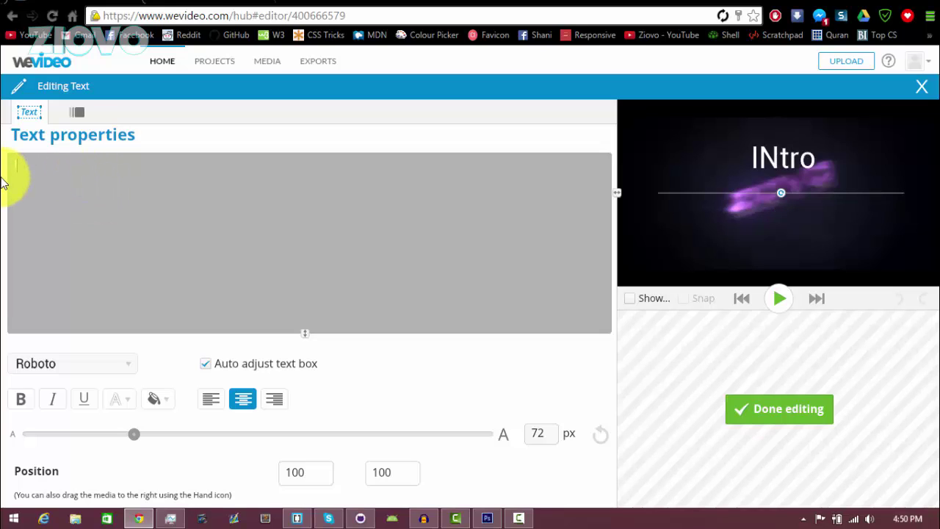
text(ro)
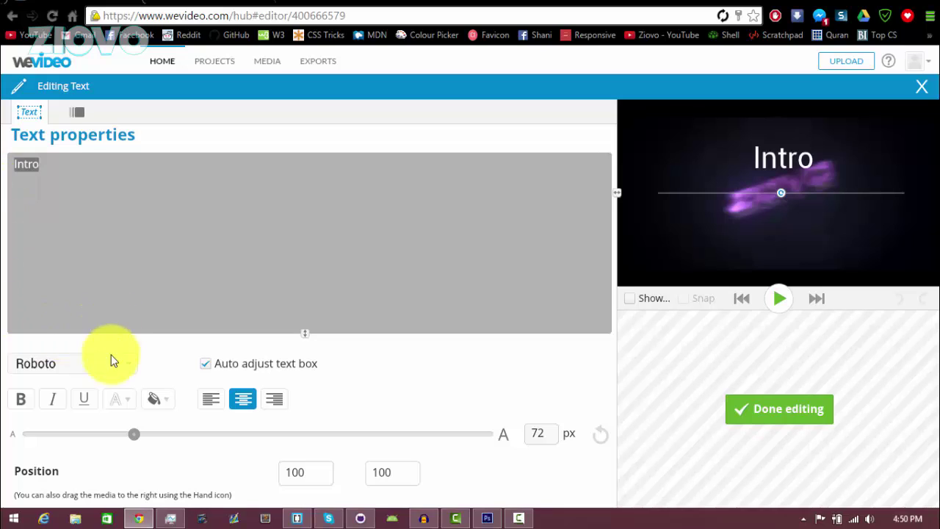
click(110, 362)
click(68, 496)
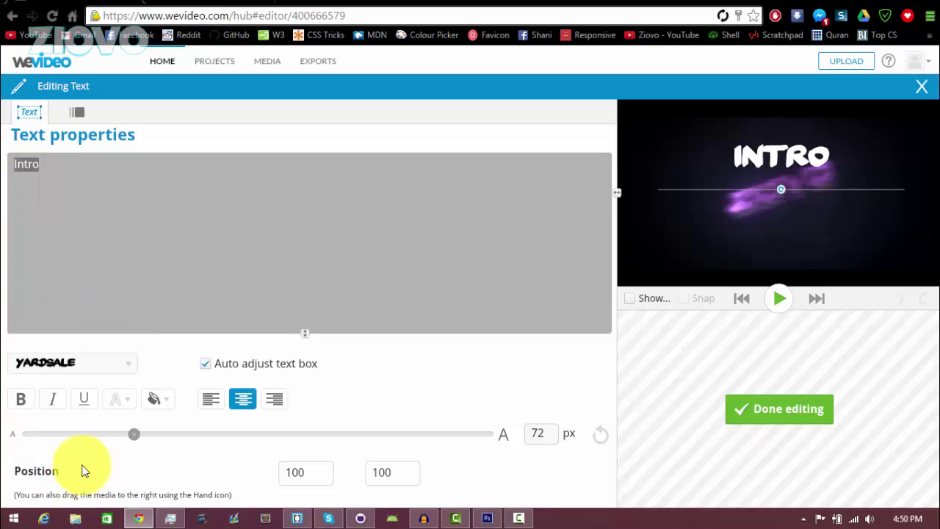
click(30, 407)
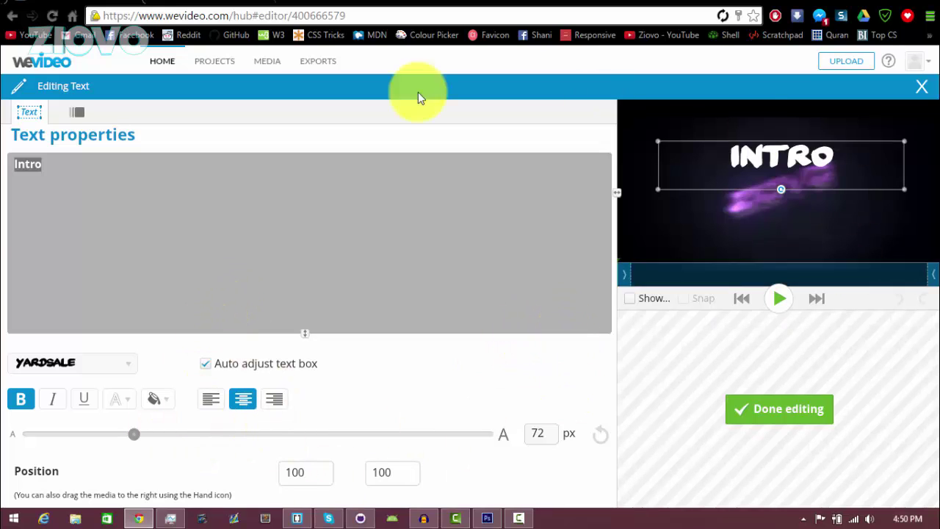
Enable Fade In/Out on the Intro title and play the preview to check it
click(77, 113)
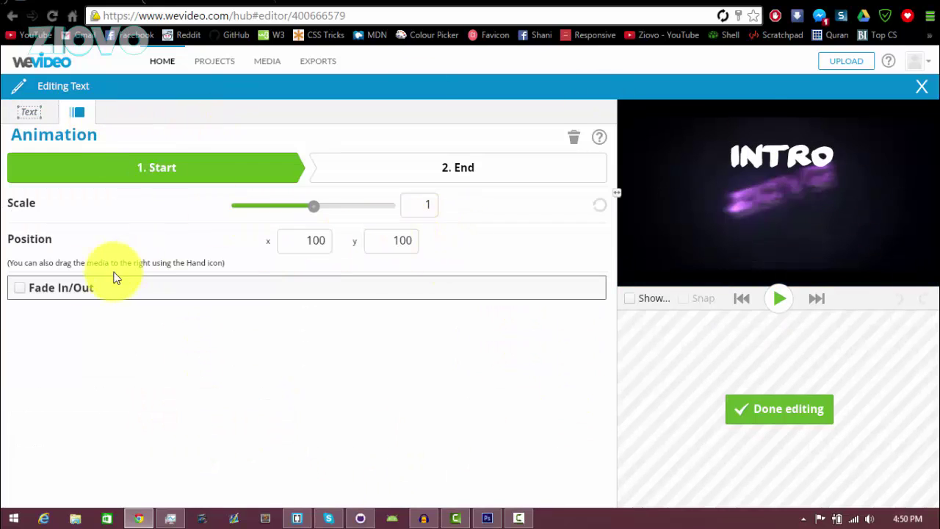
click(20, 290)
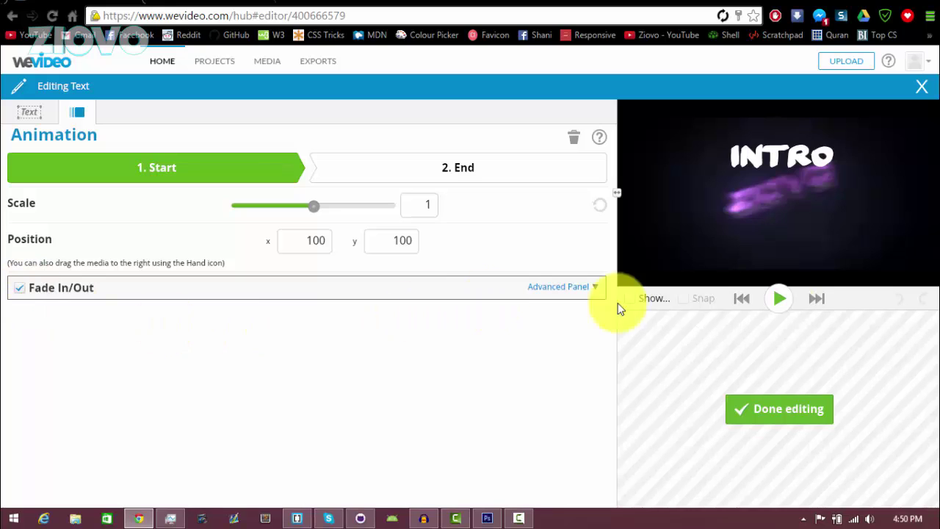
mouse_move(640, 286)
click(780, 298)
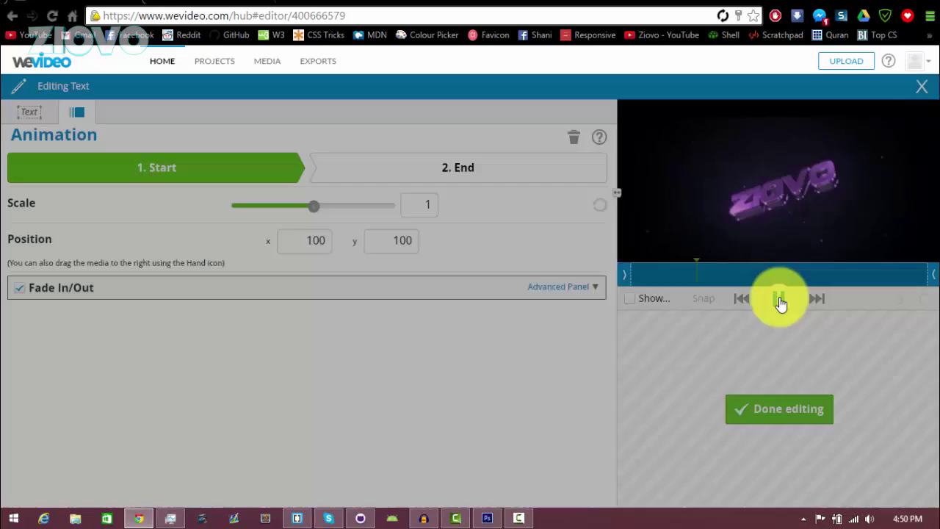
click(779, 298)
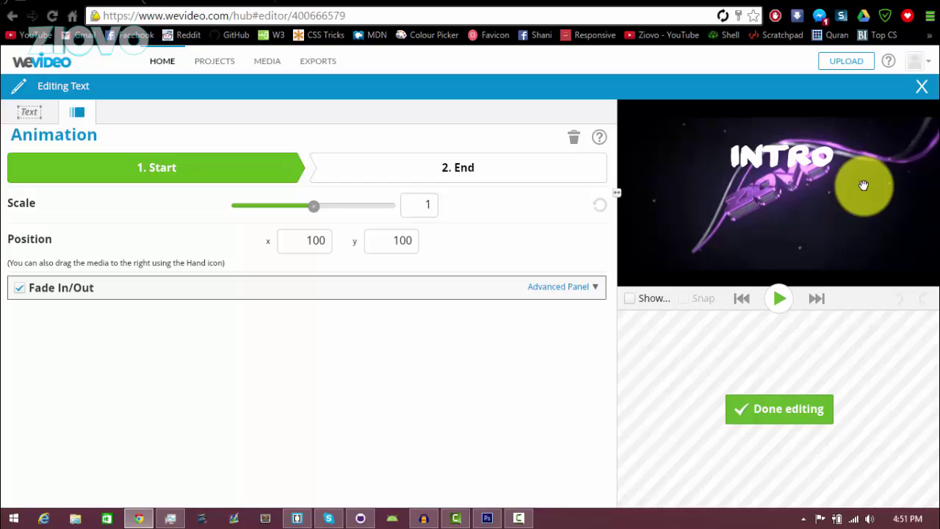
Finish the title edit, put makemoney on an audio track, and open its settings
click(779, 408)
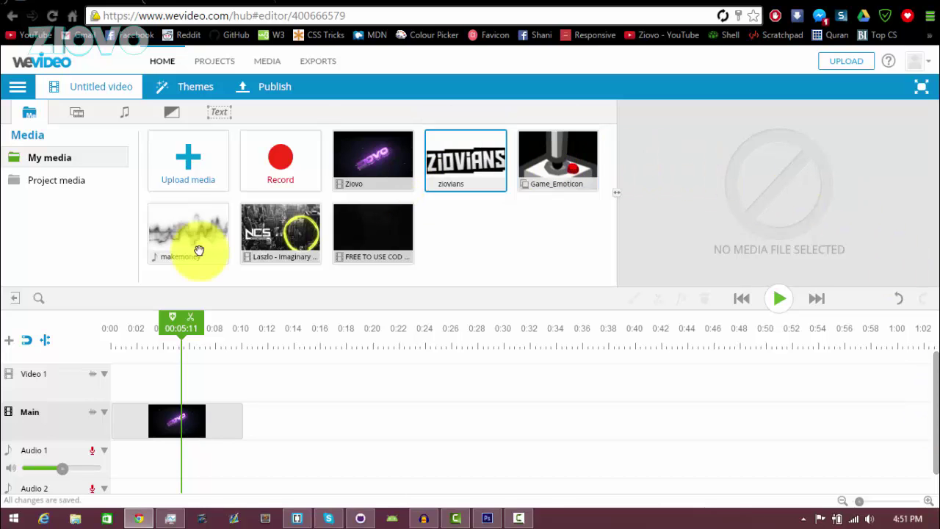
mouse_move(193, 248)
drag(191, 233, 147, 447)
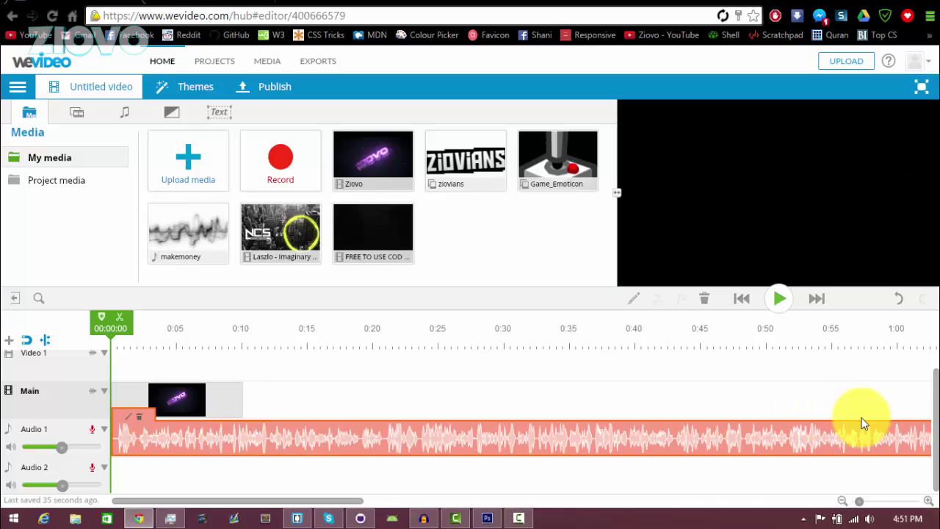
double_click(128, 424)
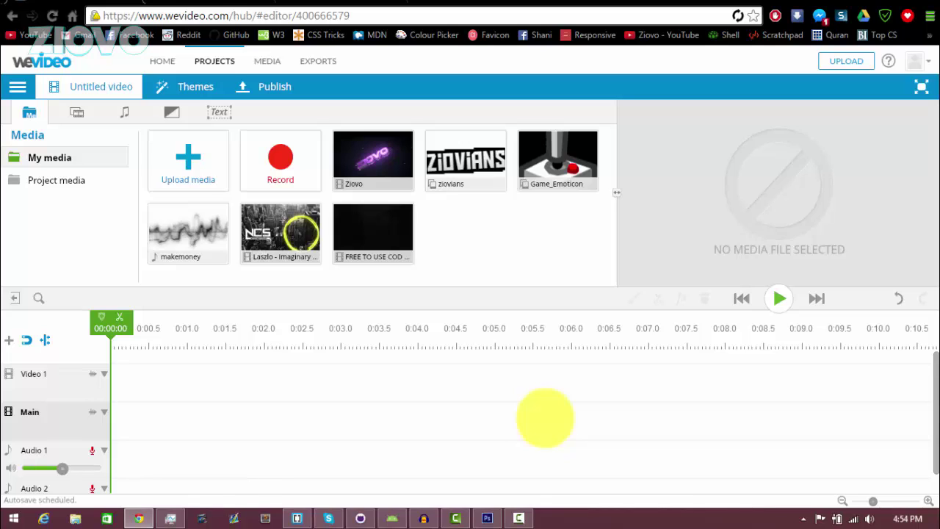
Place the Ziovo intro on Main, followed by the COD gameplay clip at 00:10:03
mouse_move(395, 167)
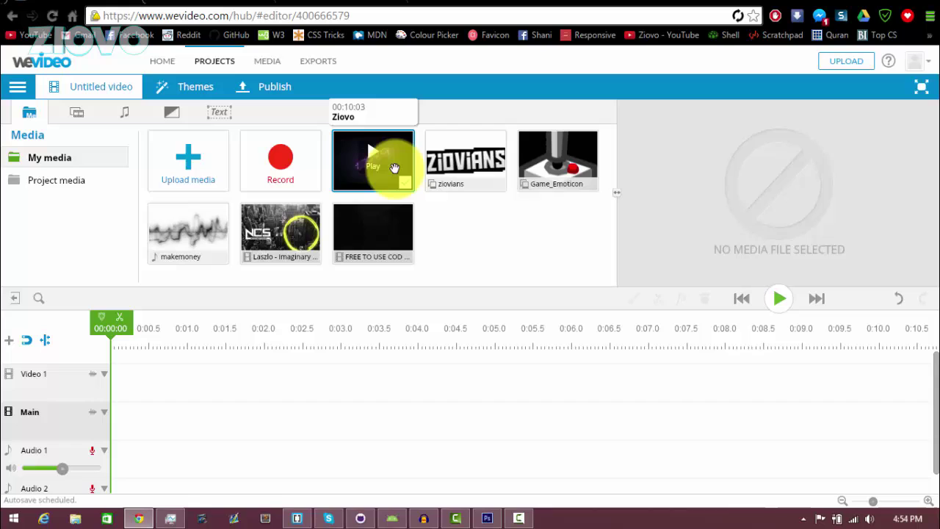
mouse_move(393, 167)
mouse_down()
mouse_move(164, 431)
mouse_move(132, 438)
mouse_move(149, 417)
mouse_move(140, 425)
mouse_up()
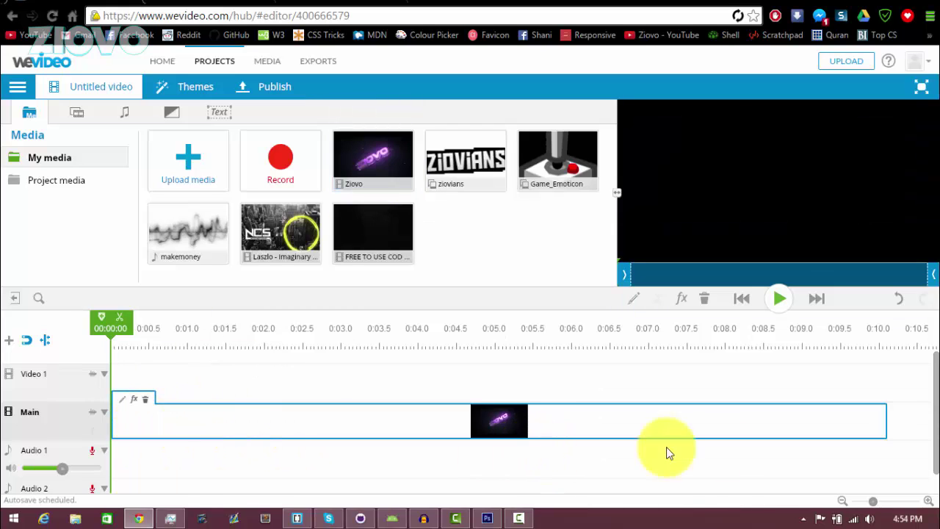
click(853, 500)
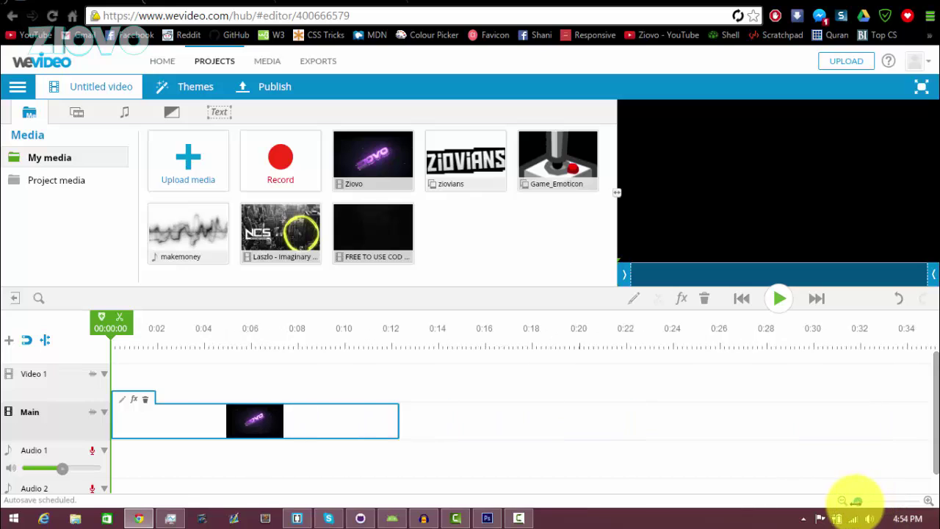
click(856, 501)
mouse_move(408, 237)
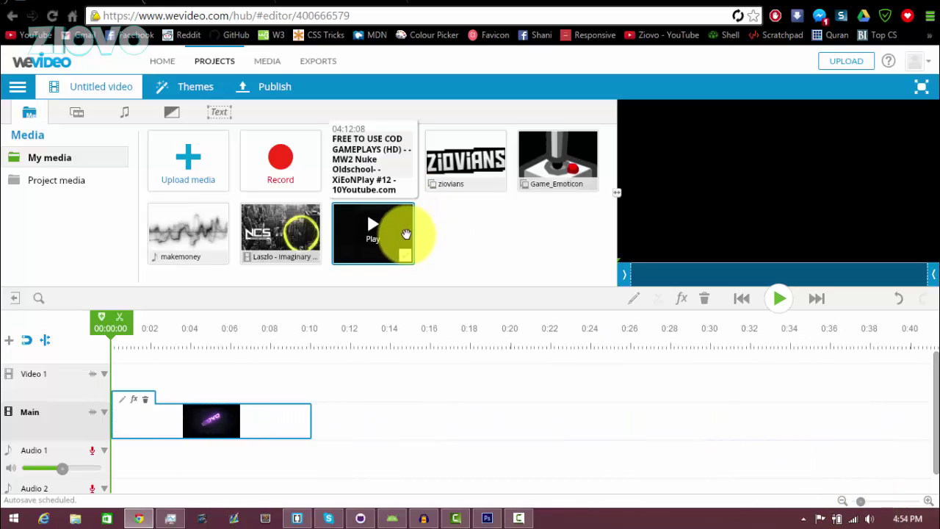
drag(359, 254, 326, 409)
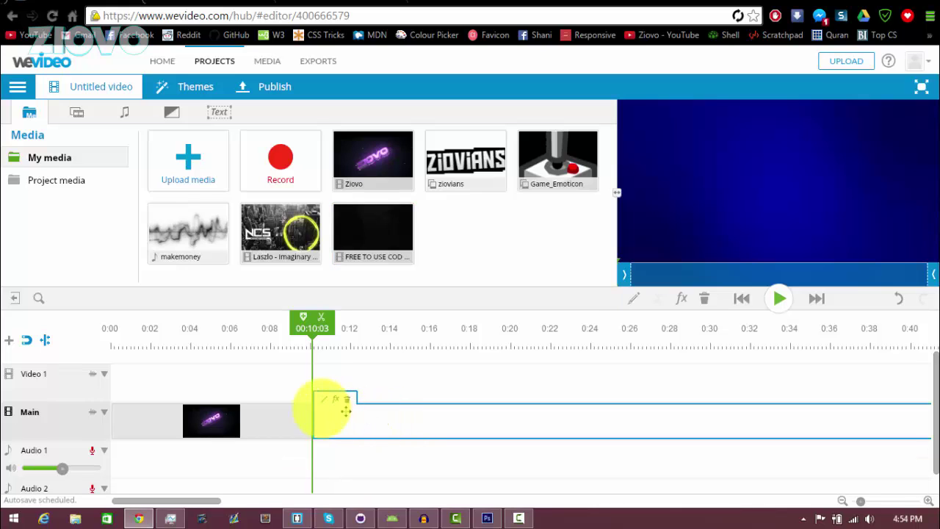
Drop the COD gameplay clip's audio level to 0 so it is muted
click(326, 406)
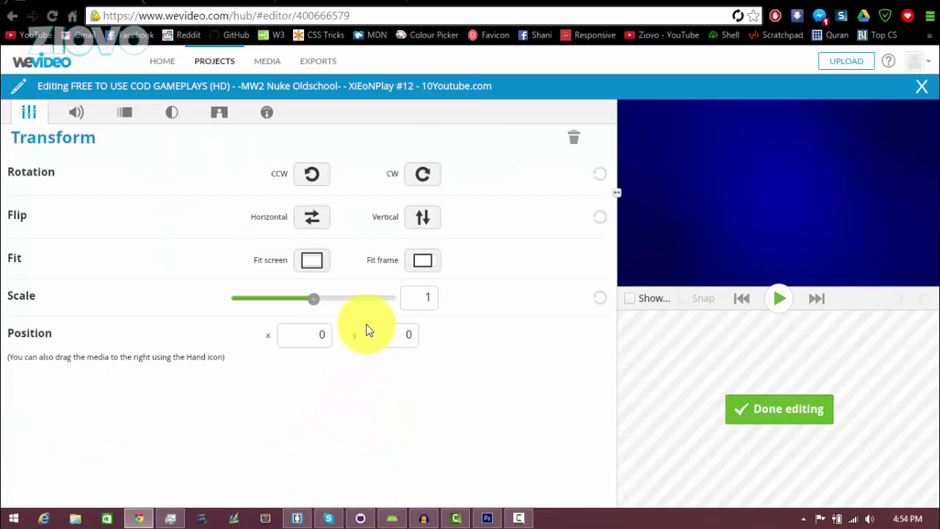
click(83, 120)
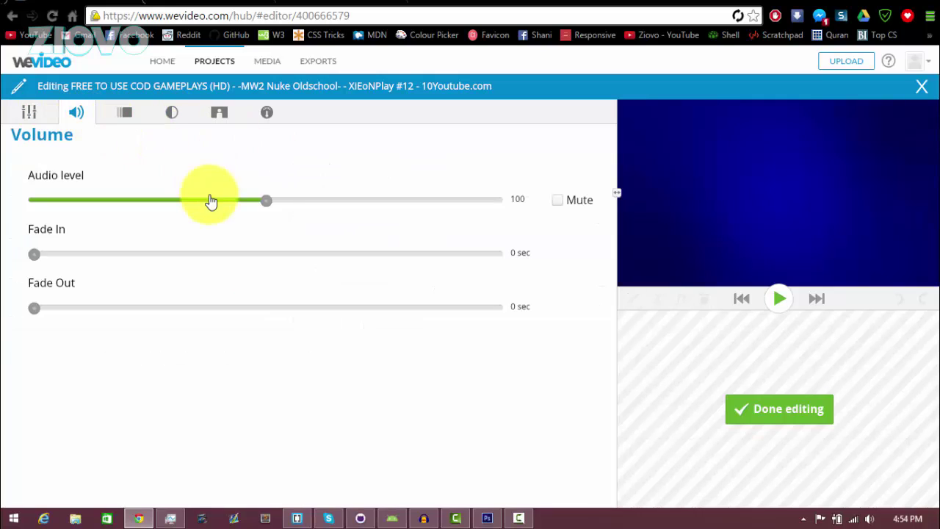
drag(267, 201, 21, 228)
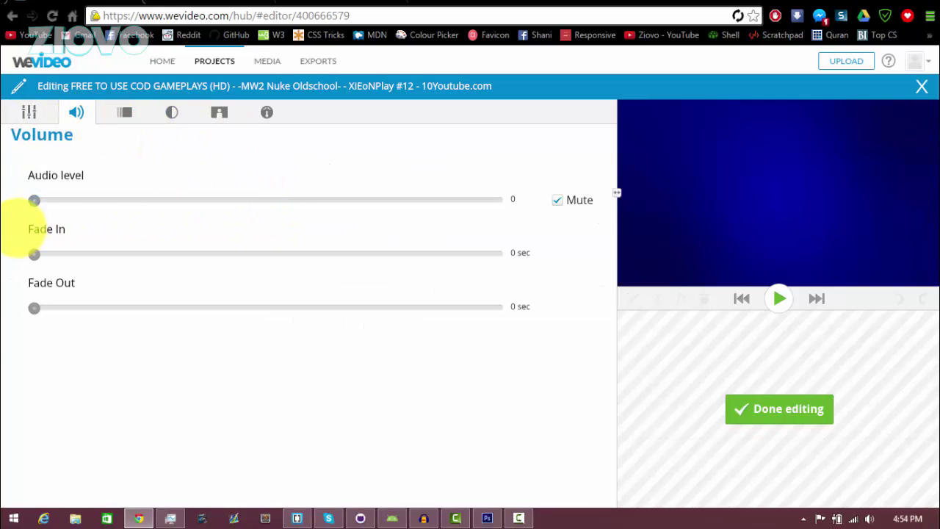
click(747, 406)
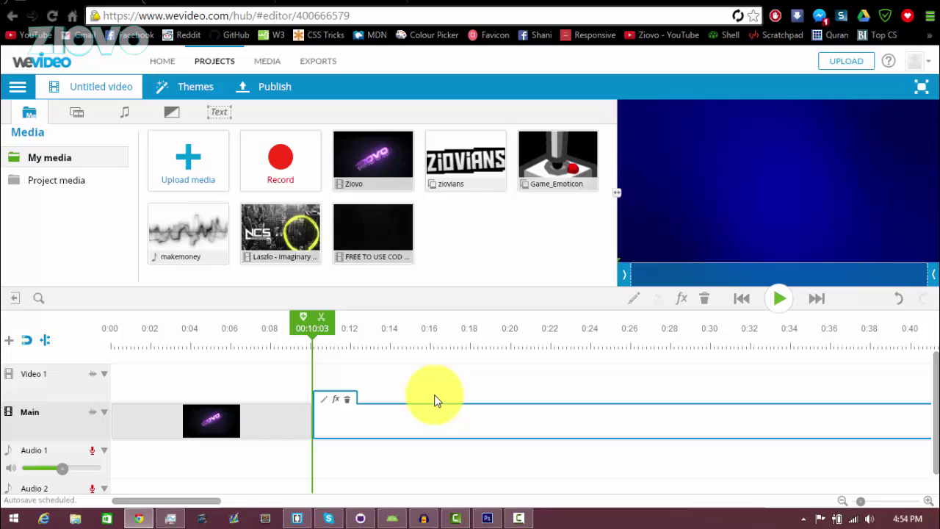
Scrub into the gameplay, then look through the Patterns and Effects transition categories
drag(316, 416, 654, 432)
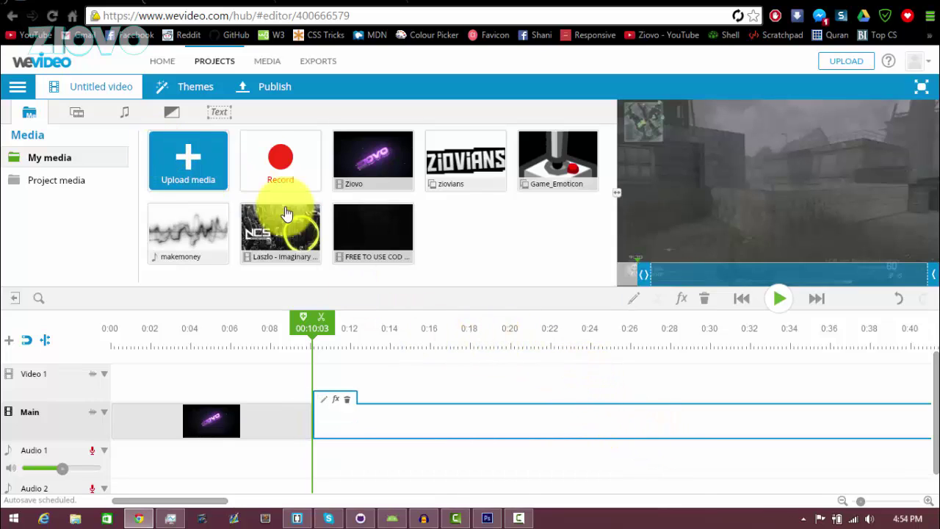
click(172, 113)
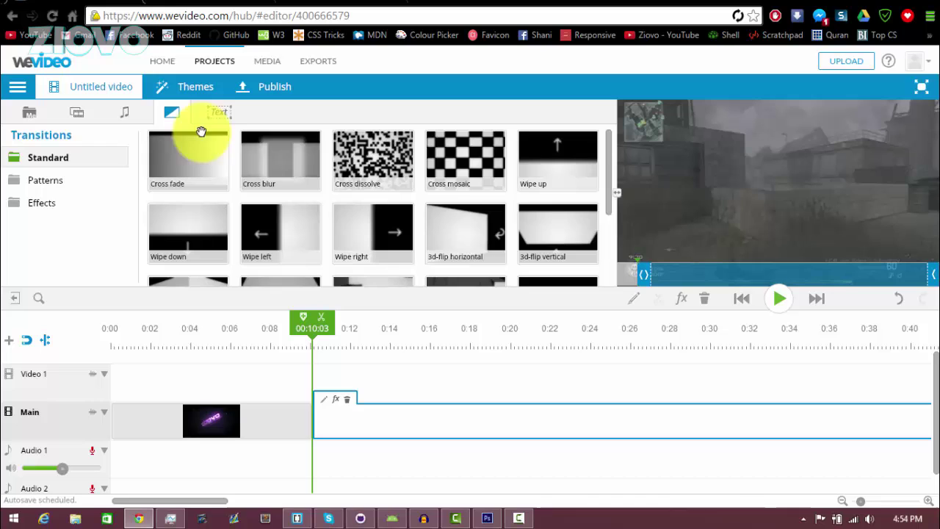
drag(613, 204, 615, 178)
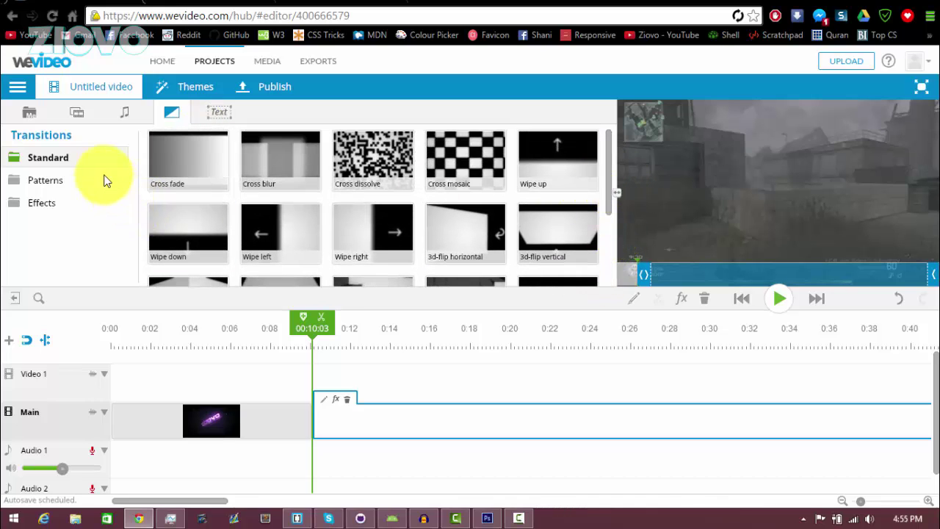
click(55, 180)
click(41, 203)
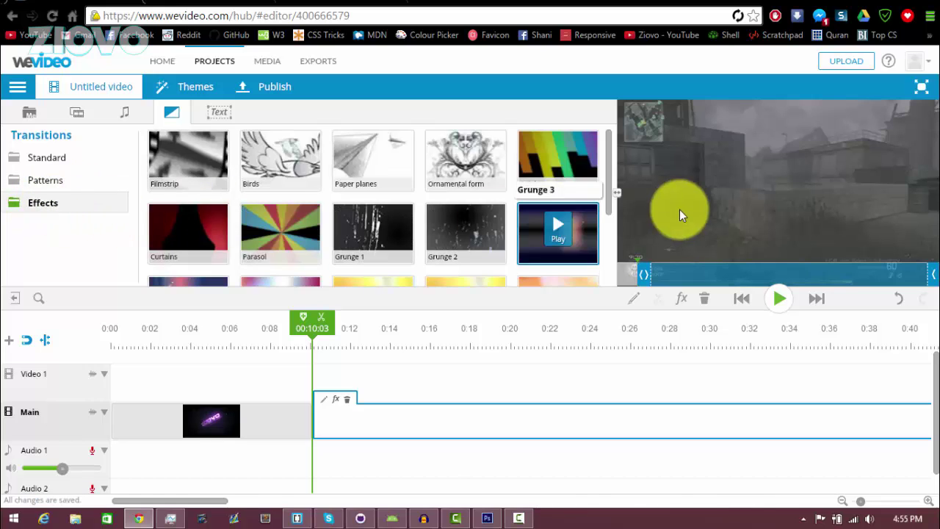
click(324, 403)
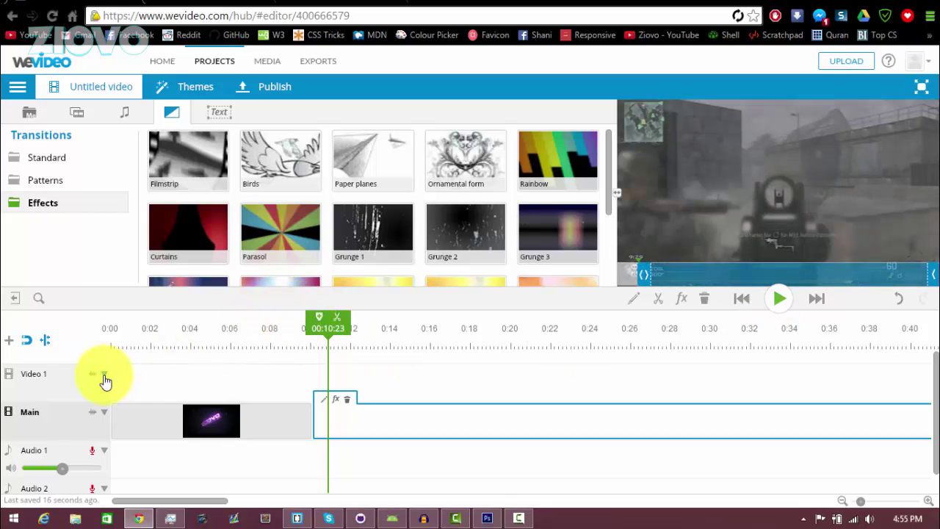
Place makemoney on Audio 1 from 0:10:03 and move the playhead to its end near 3:03
click(28, 114)
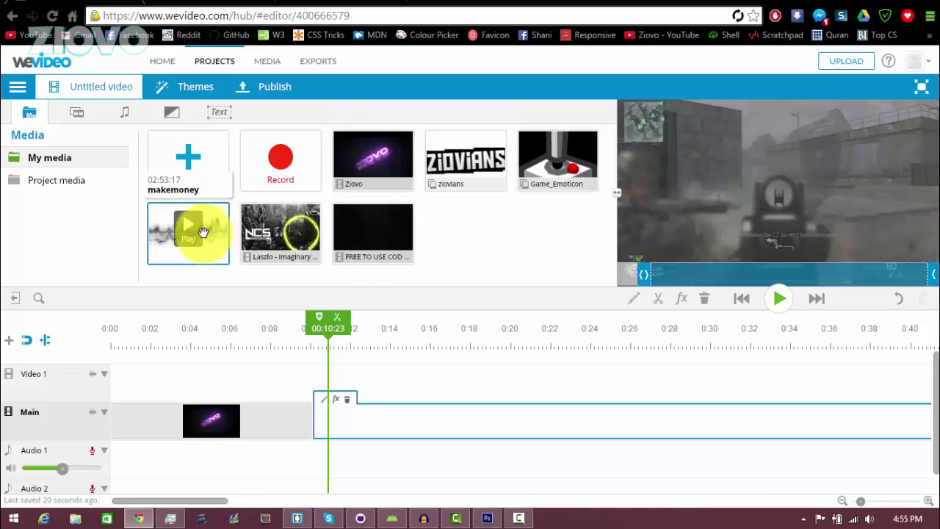
drag(189, 231, 388, 390)
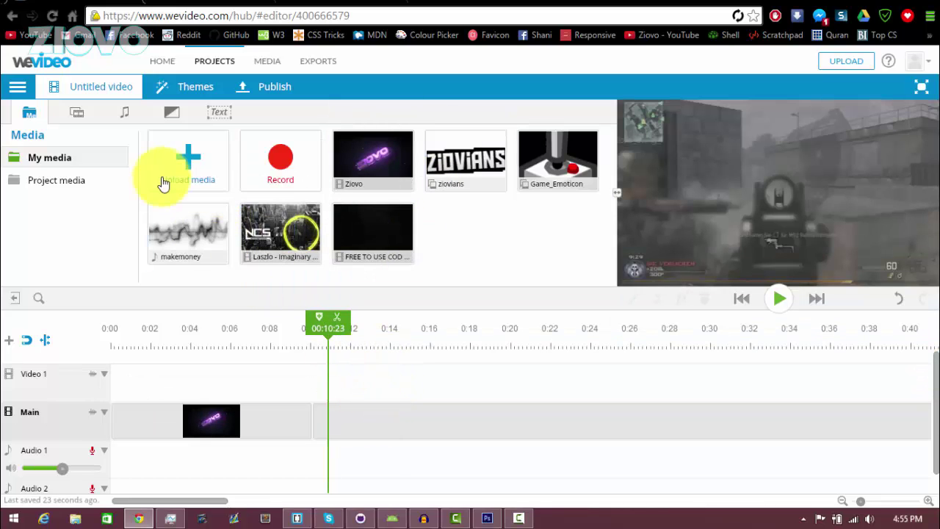
drag(184, 247, 396, 469)
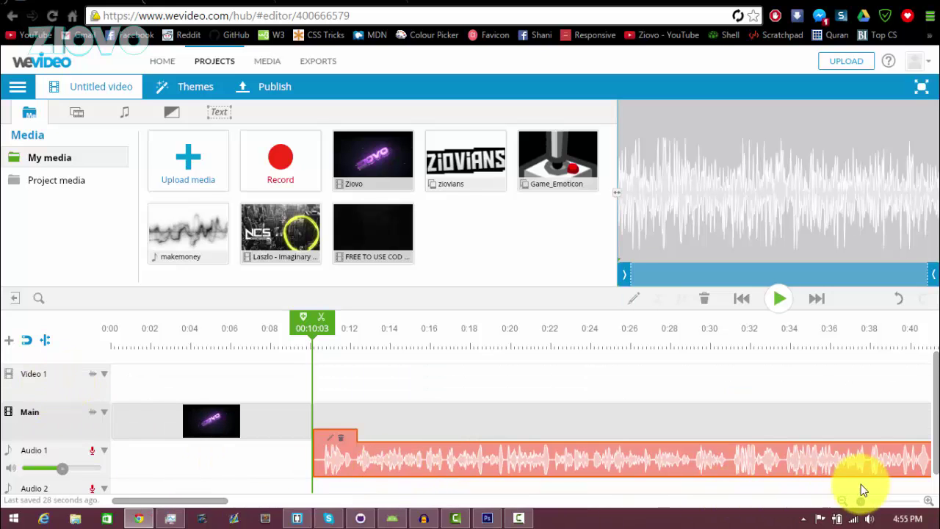
drag(221, 500, 700, 487)
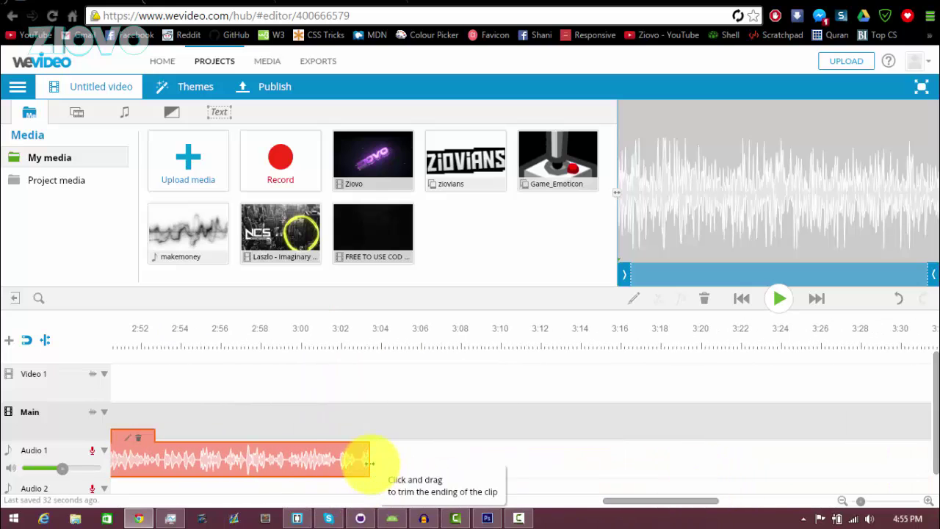
click(375, 424)
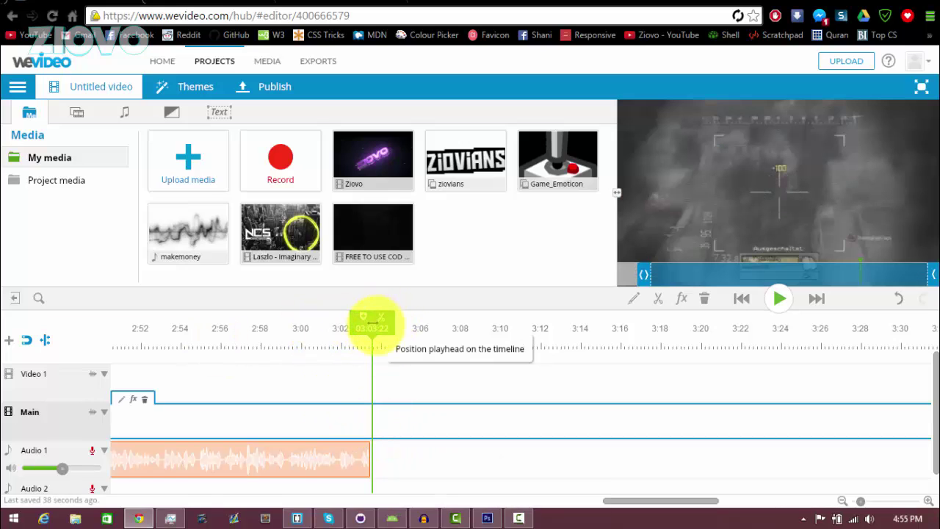
drag(375, 324, 371, 331)
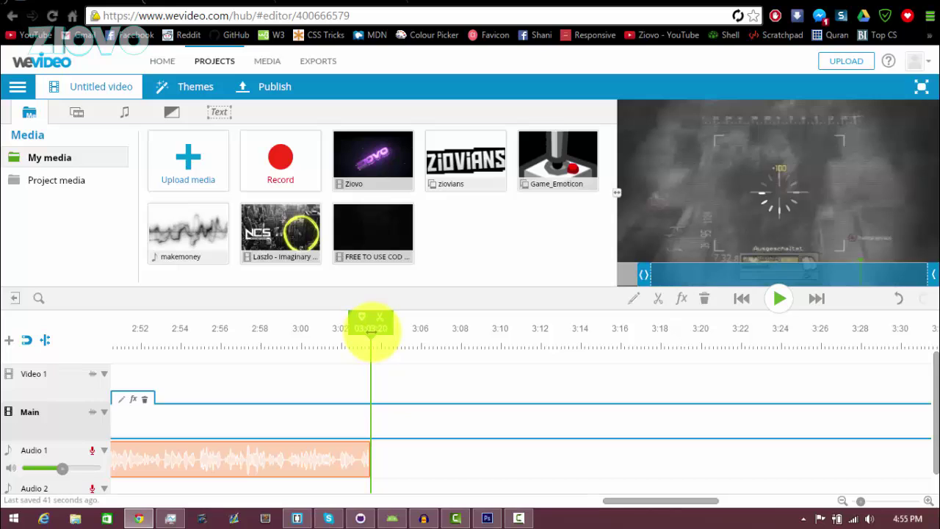
Split the gameplay clip at the music's end and delete the leftover part
click(381, 320)
key(Delete)
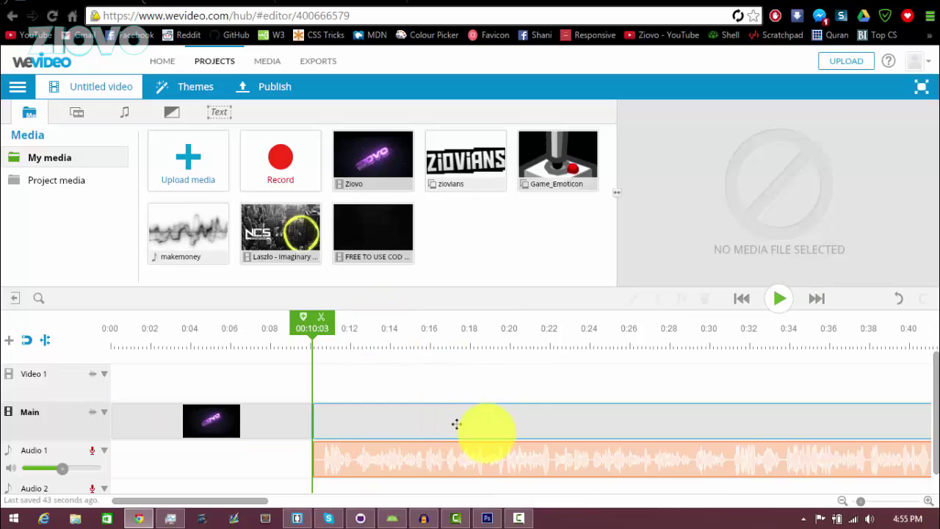
drag(265, 504, 933, 460)
drag(742, 502, 220, 512)
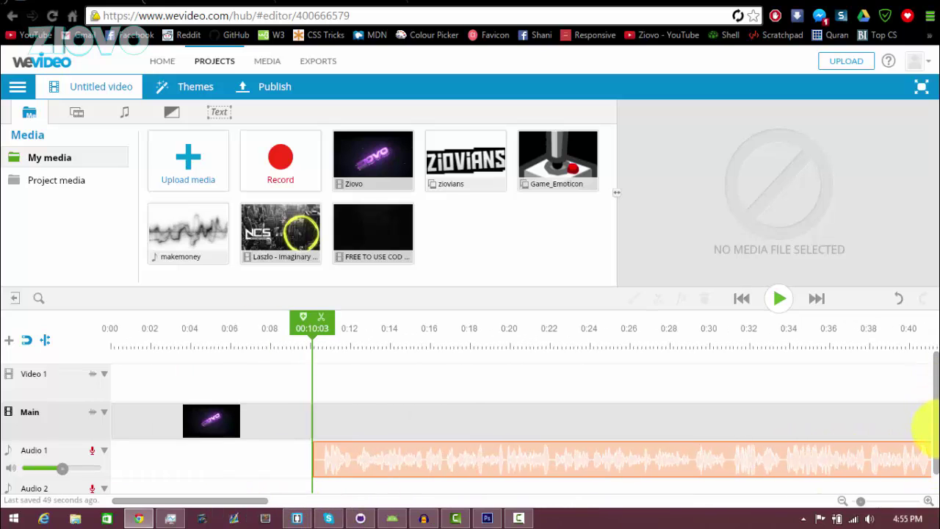
Overlay the ziovians image on Video 1 at 00:15:07 above the gameplay
mouse_move(313, 233)
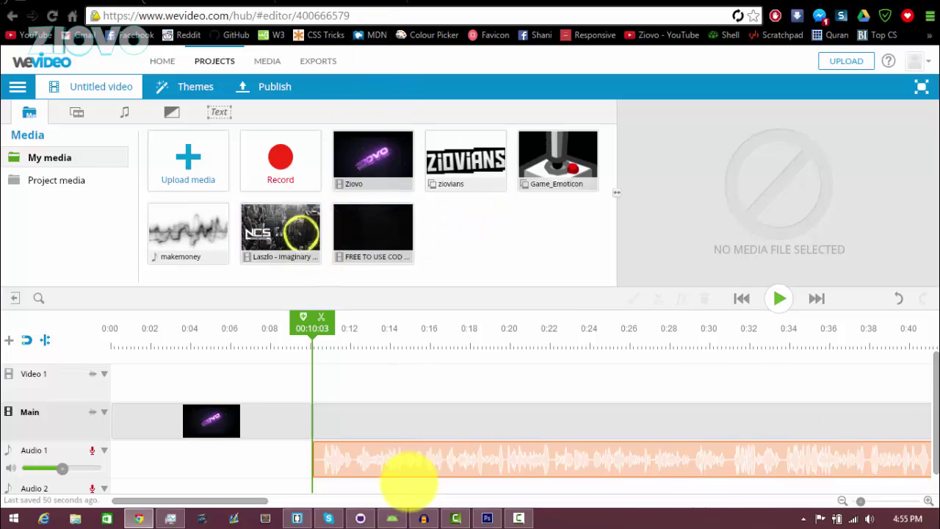
click(409, 469)
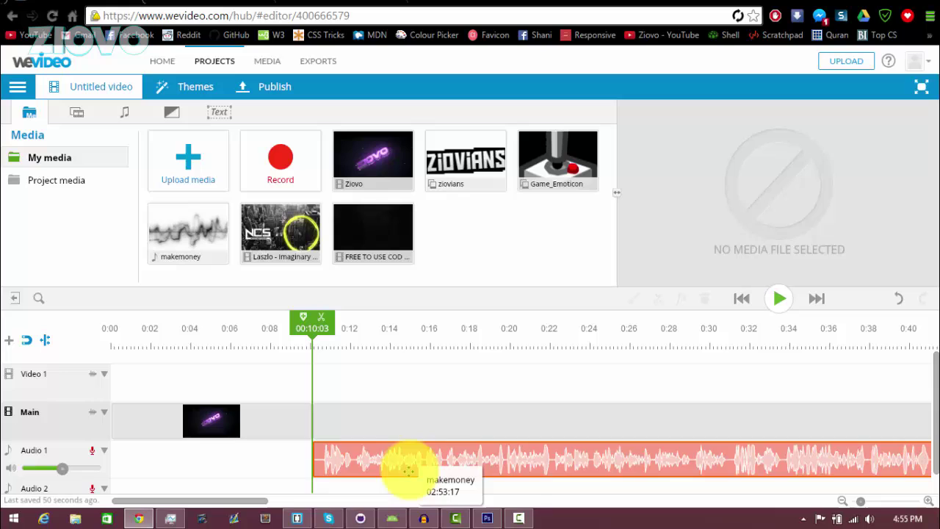
drag(493, 164, 455, 385)
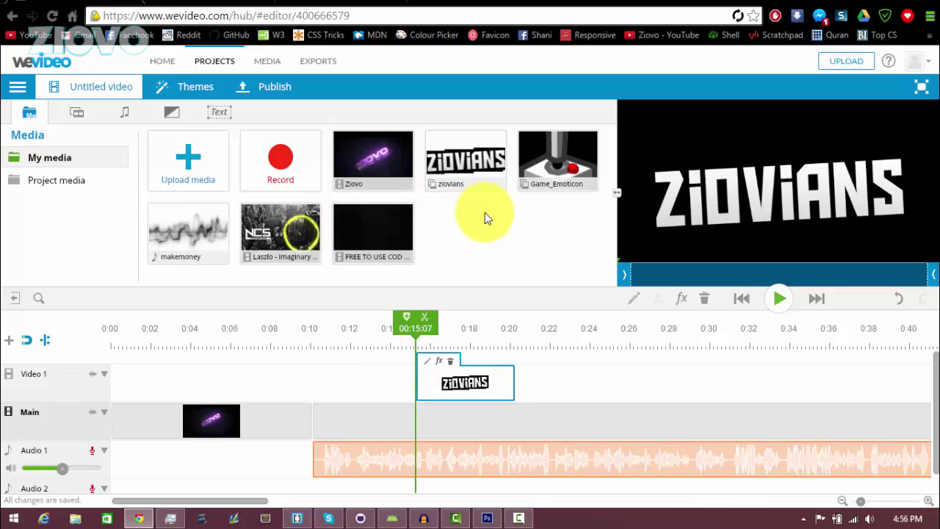
Start publishing and accept the title 'Ziovo's video' to reach the 720p Publish page
click(270, 88)
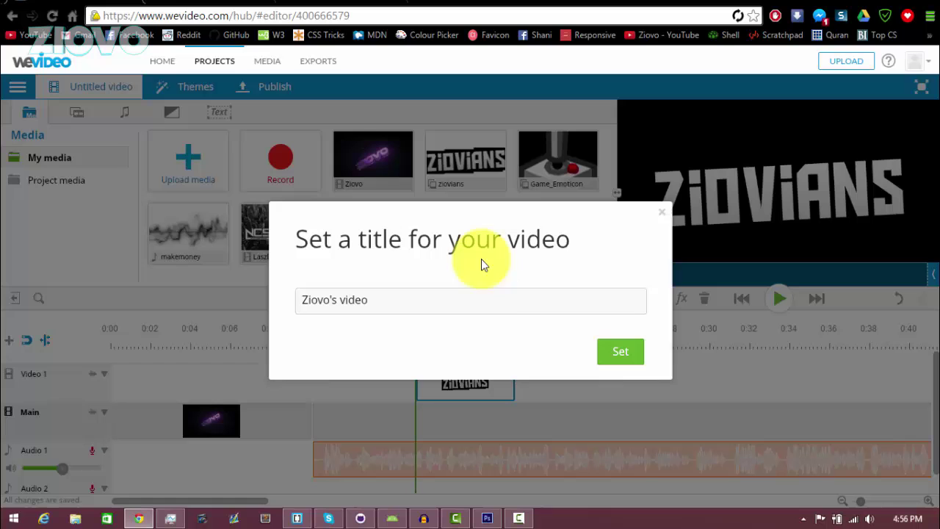
click(621, 352)
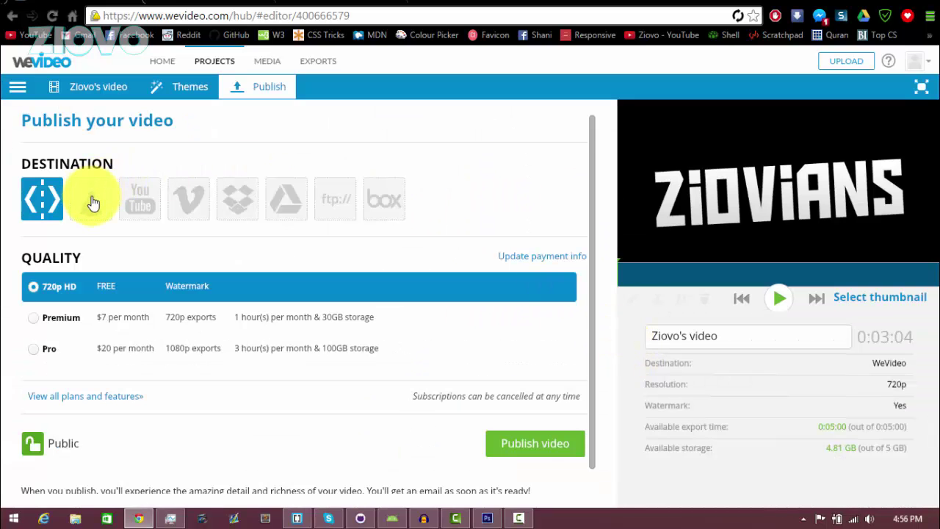